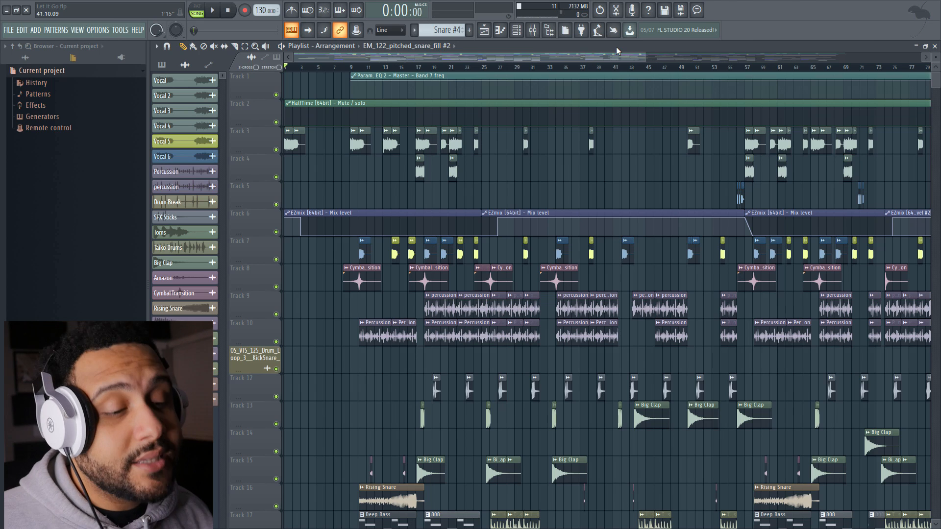
# Play the finished arrangement through its opening sections while following the playhead, and stop playback
pyautogui.press('space')
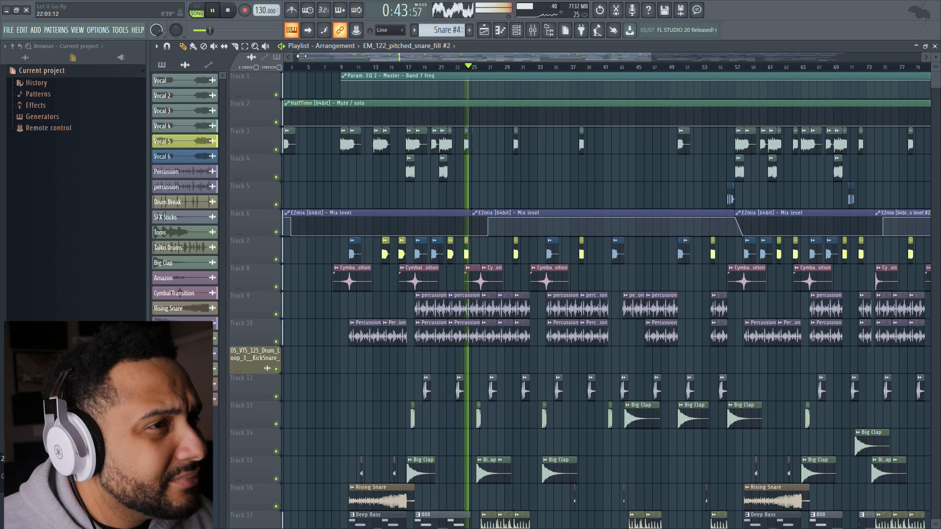
pyautogui.moveTo(343, 55); pyautogui.dragTo(371, 54)
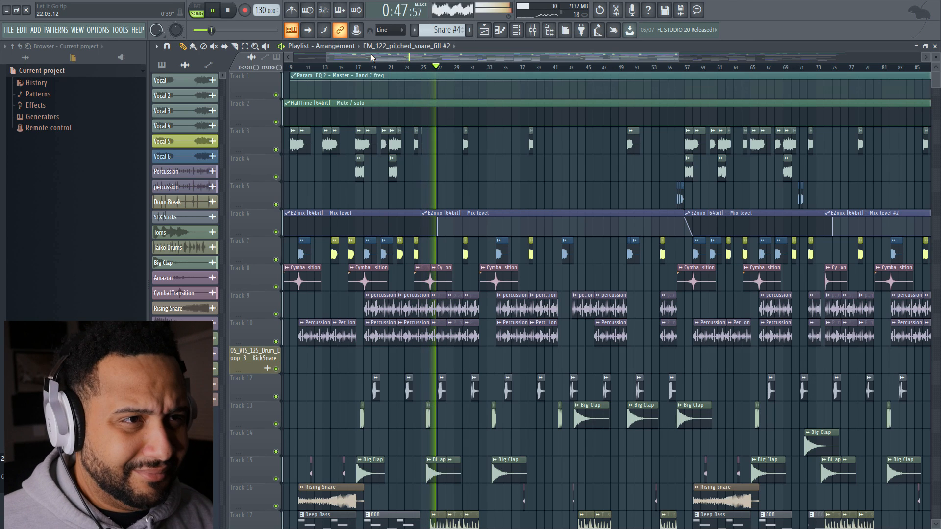
pyautogui.click(228, 12)
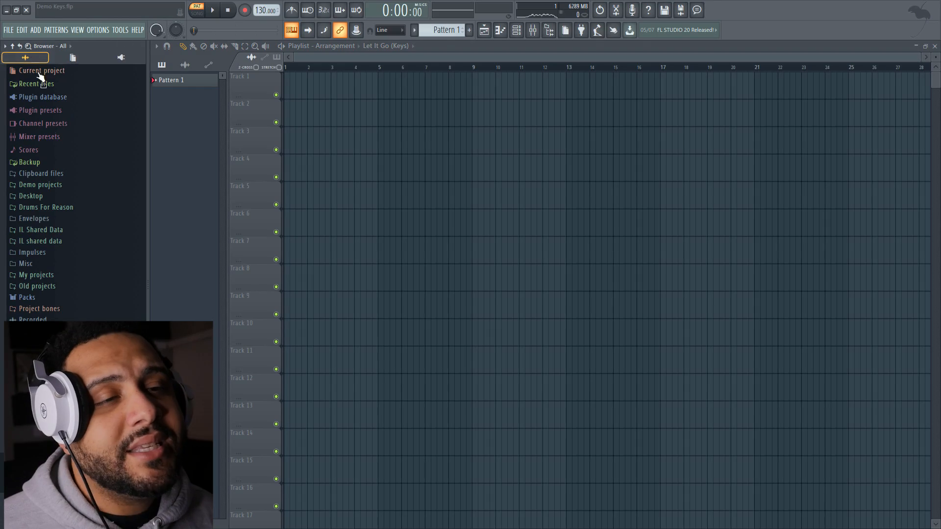
pyautogui.click(52, 208)
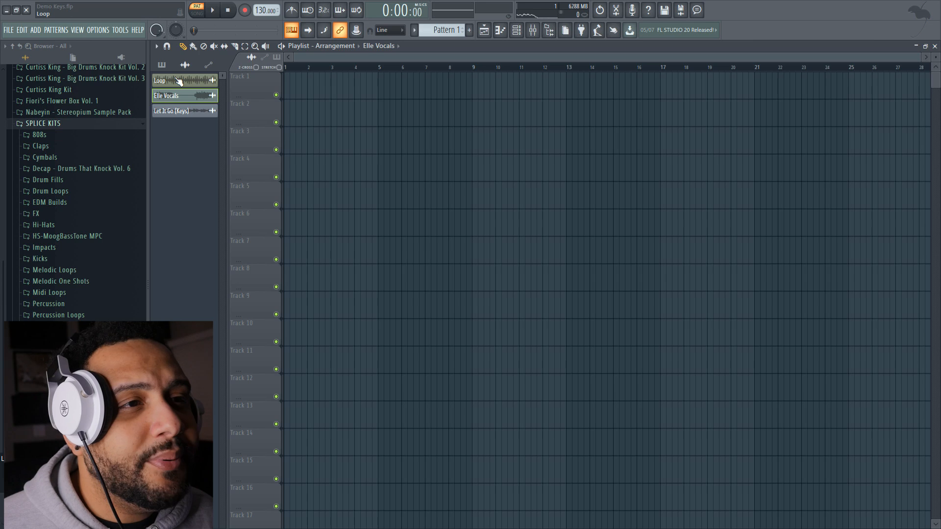
# Place the Loop sample at bar 1 of Track 1 and fit it to the project tempo using the 75 to 150 range
pyautogui.moveTo(177, 80); pyautogui.dragTo(297, 91)
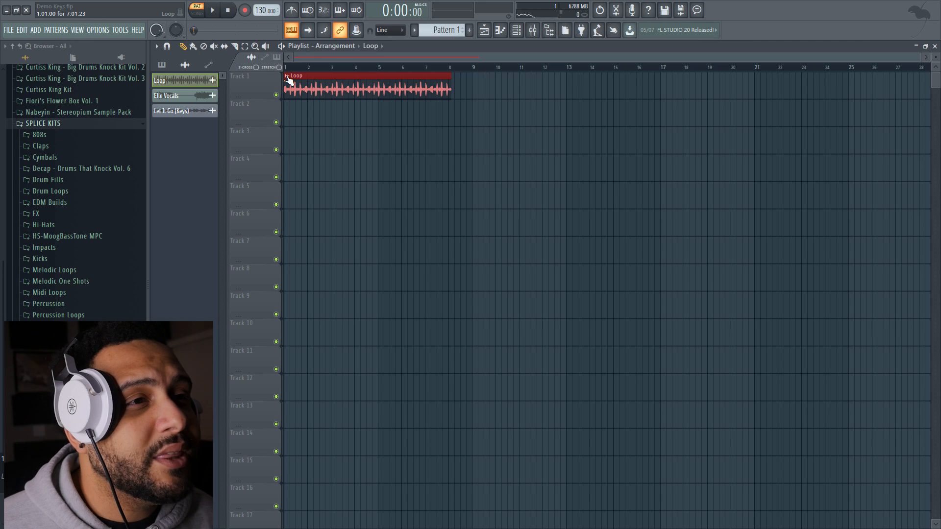
pyautogui.click(288, 76)
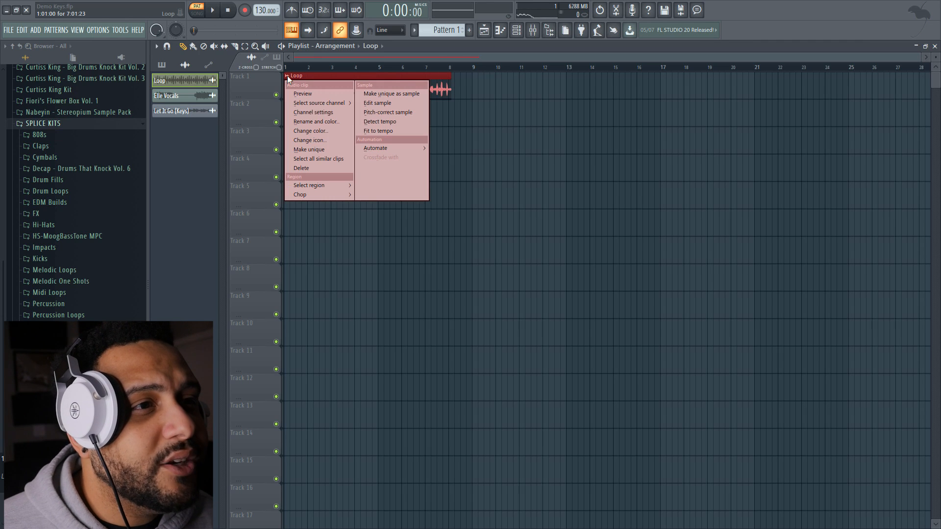
pyautogui.click(401, 131)
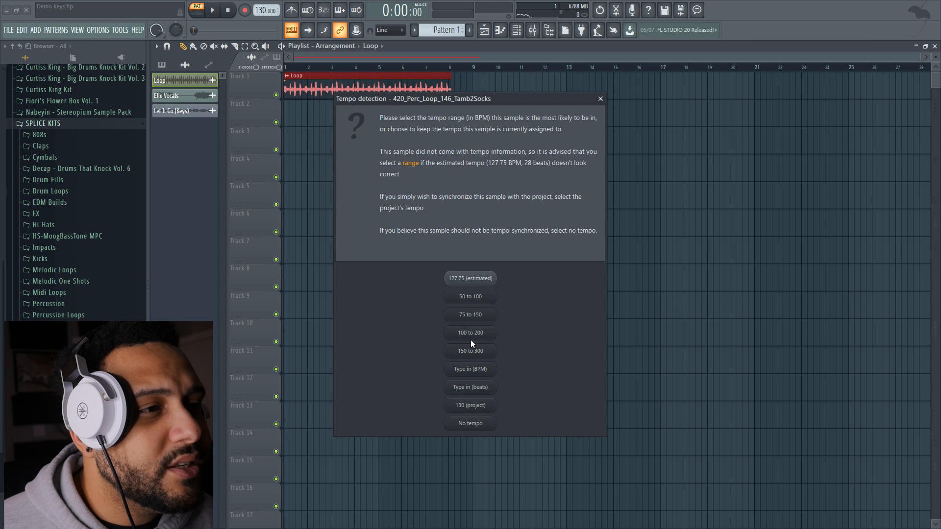
pyautogui.click(471, 315)
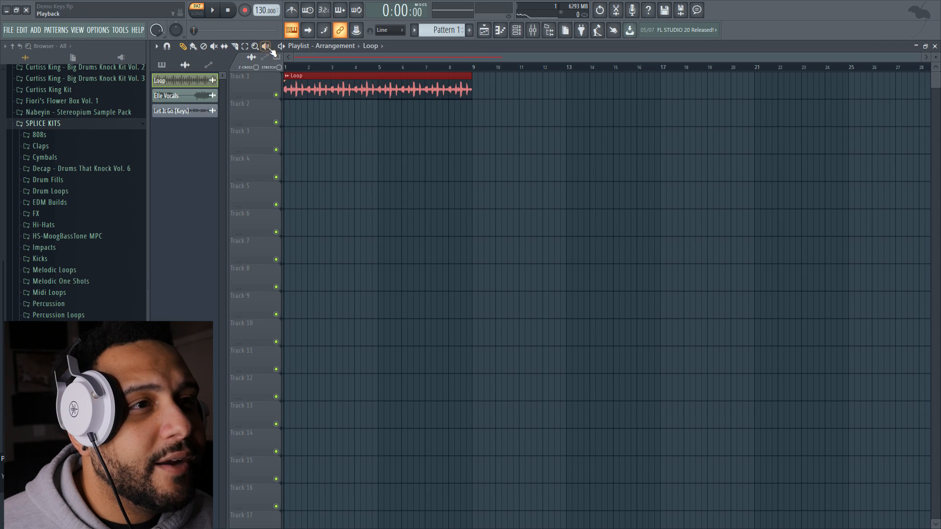
# Switch playback to song mode and audition the loop on Track 1
pyautogui.click(218, 13)
pyautogui.click(198, 14)
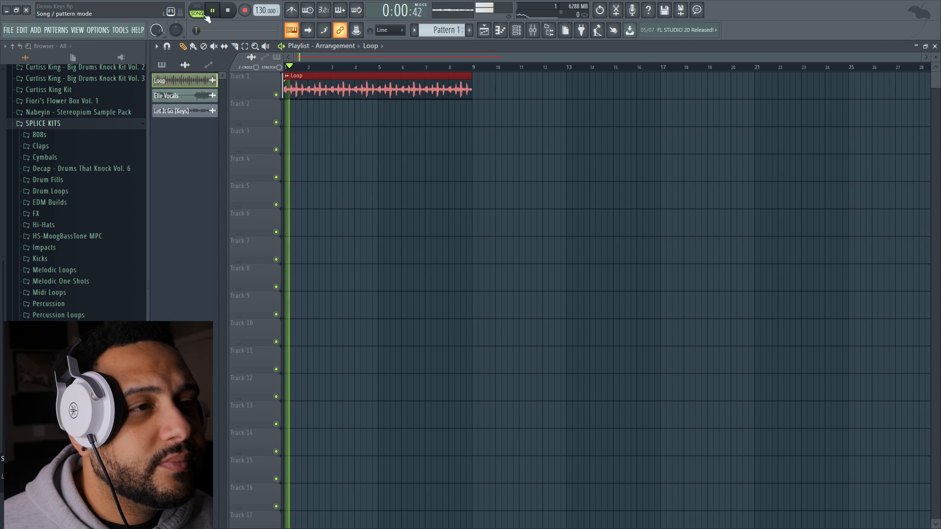
pyautogui.click(228, 10)
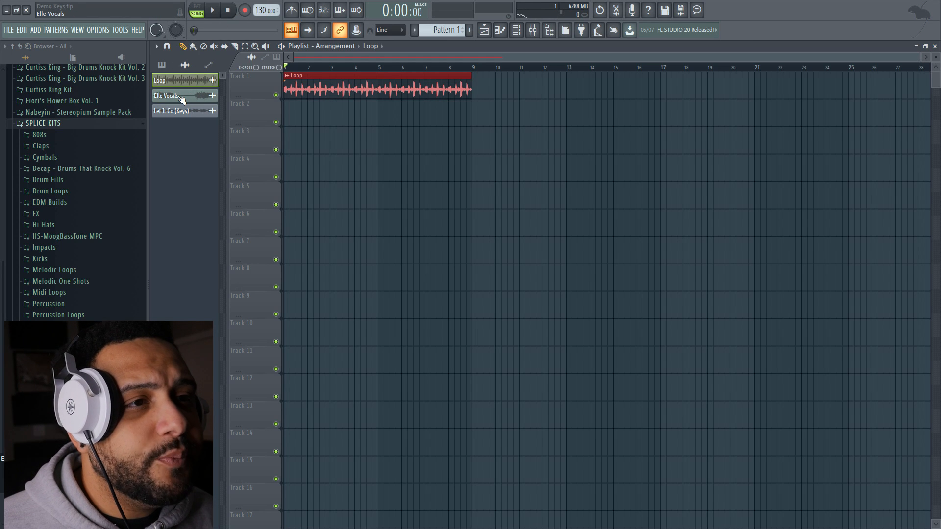
# Place the Elle Vocals sample on Track 2 at bar 9 and audition it from there
pyautogui.moveTo(169, 96)
pyautogui.mouseDown()
pyautogui.moveTo(369, 125)
pyautogui.moveTo(289, 110)
pyautogui.moveTo(489, 117)
pyautogui.mouseUp()
pyautogui.click(475, 68)
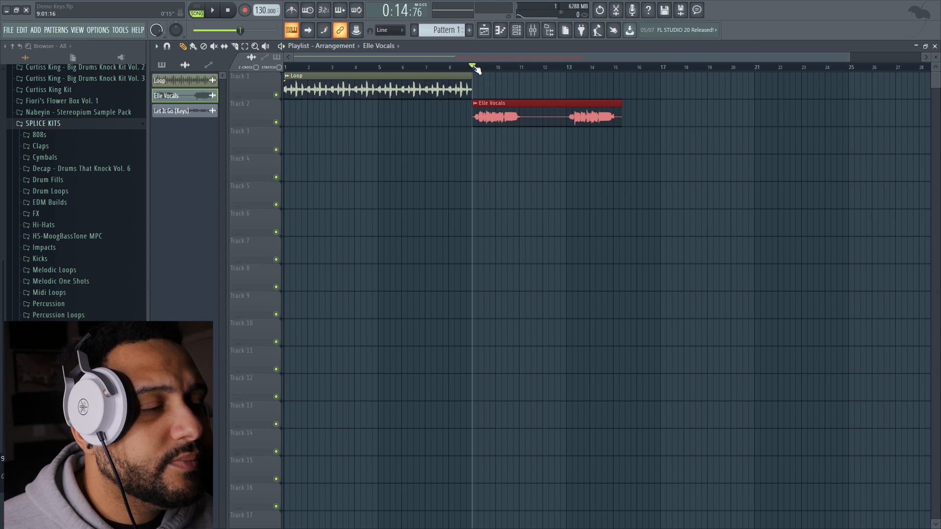
pyautogui.press('space')
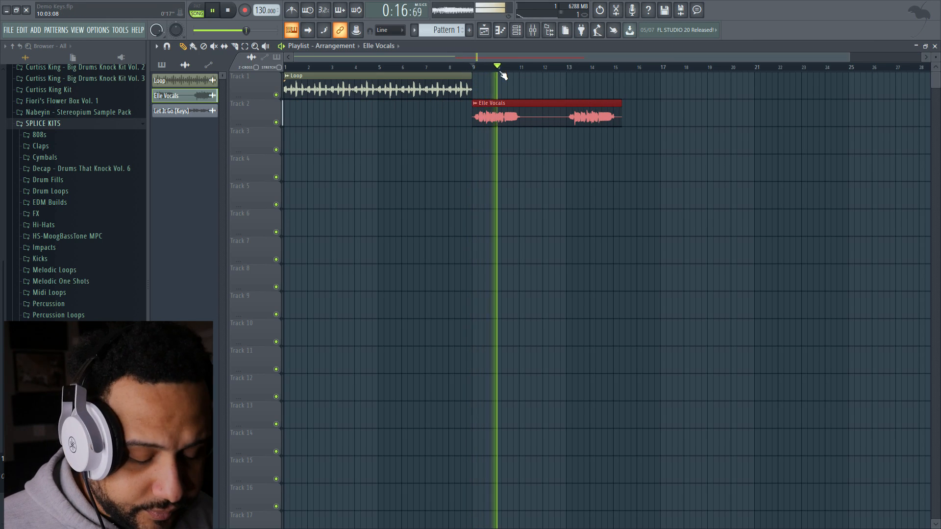
pyautogui.press('space')
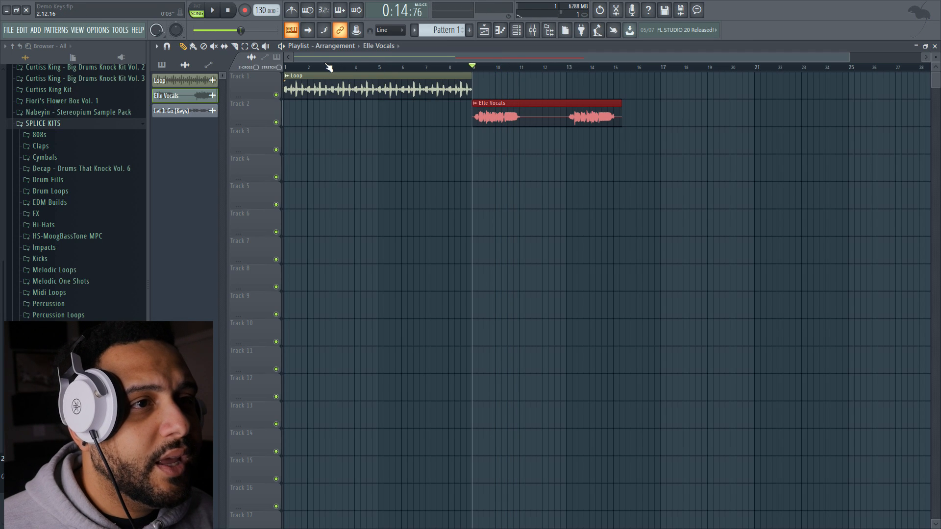
# Examine the channel settings of the Elle Vocals clip and close them
pyautogui.moveTo(849, 59); pyautogui.dragTo(715, 59)
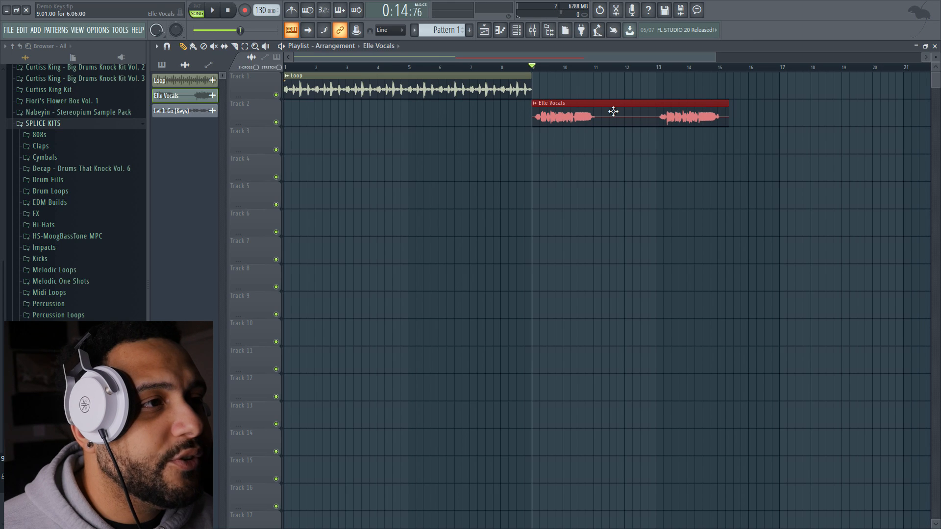
pyautogui.doubleClick(616, 109)
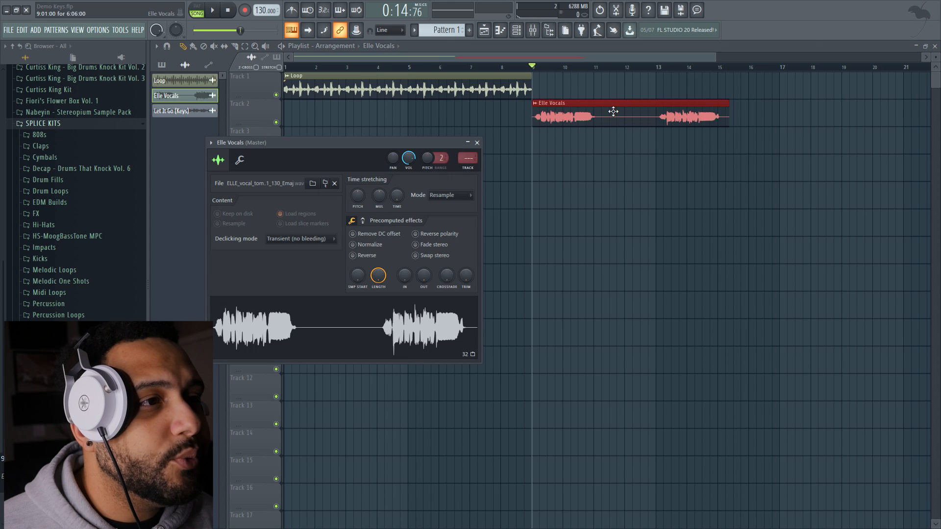
pyautogui.click(477, 142)
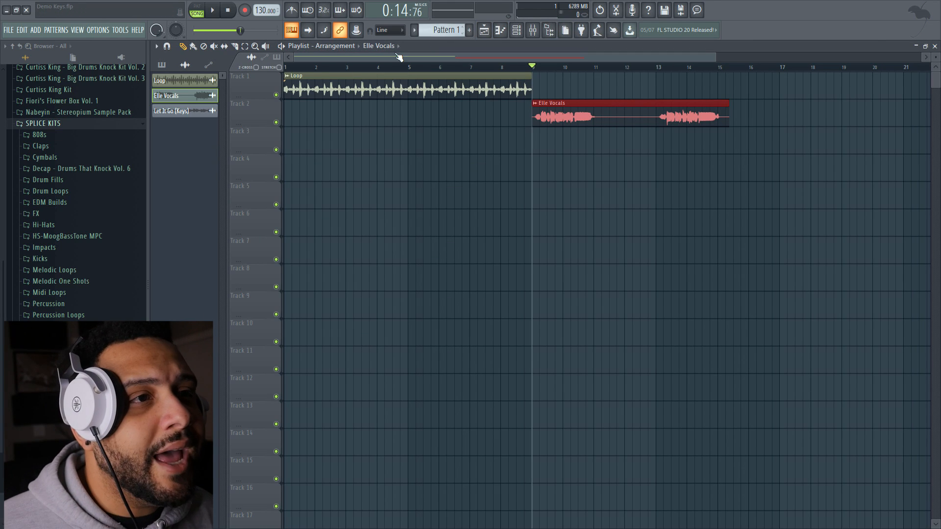
# Set the snap to 1/4 step, slice the Elle Vocals clip just before its first loud phrase, and delete the short intro piece
pyautogui.moveTo(296, 59); pyautogui.dragTo(407, 59)
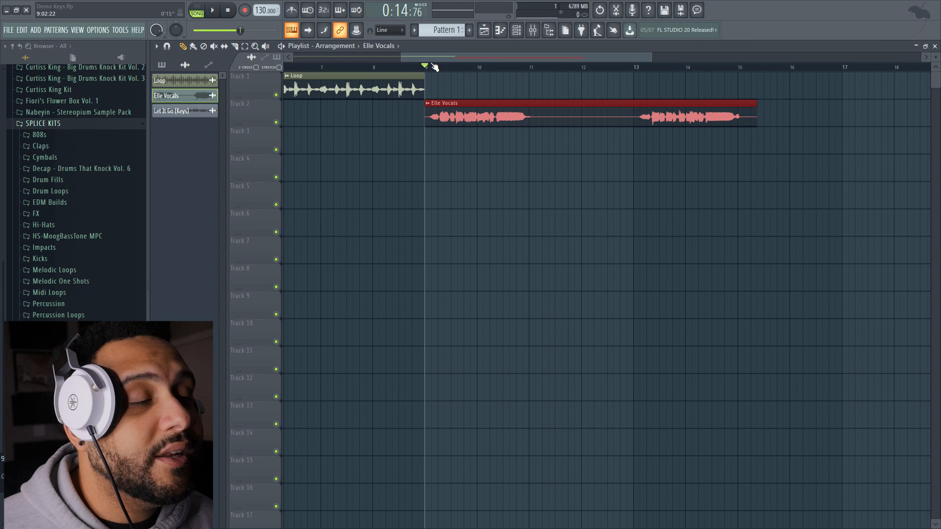
pyautogui.click(238, 46)
pyautogui.moveTo(402, 57); pyautogui.dragTo(428, 57)
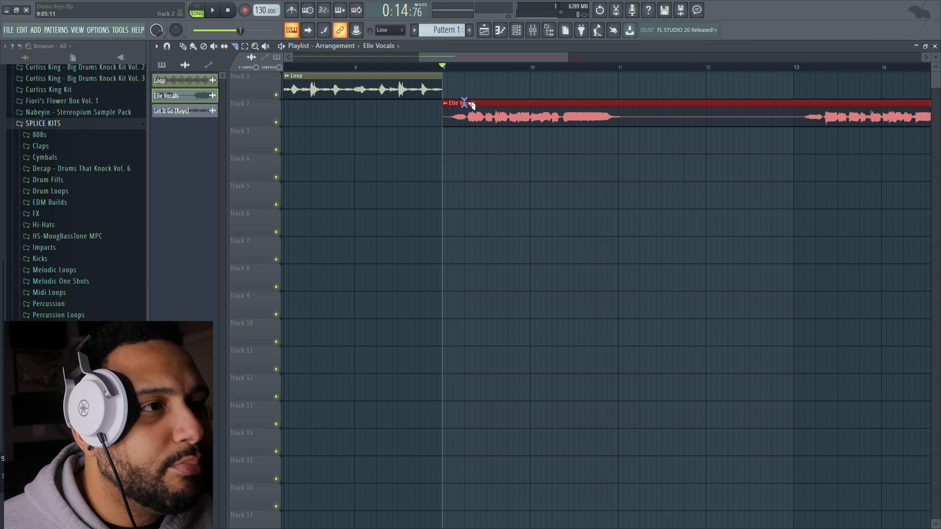
pyautogui.hotkey('ctrl', 'd')
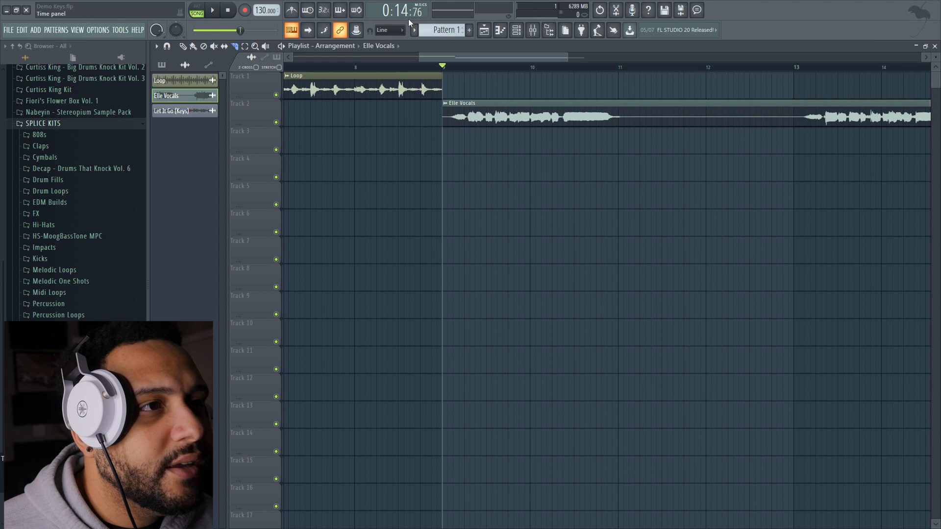
pyautogui.click(390, 30)
pyautogui.click(388, 80)
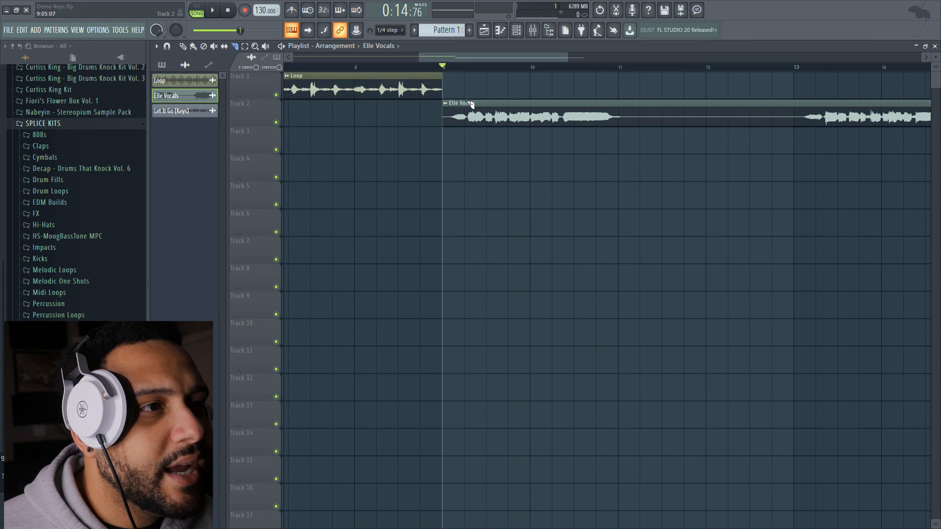
pyautogui.click(469, 139)
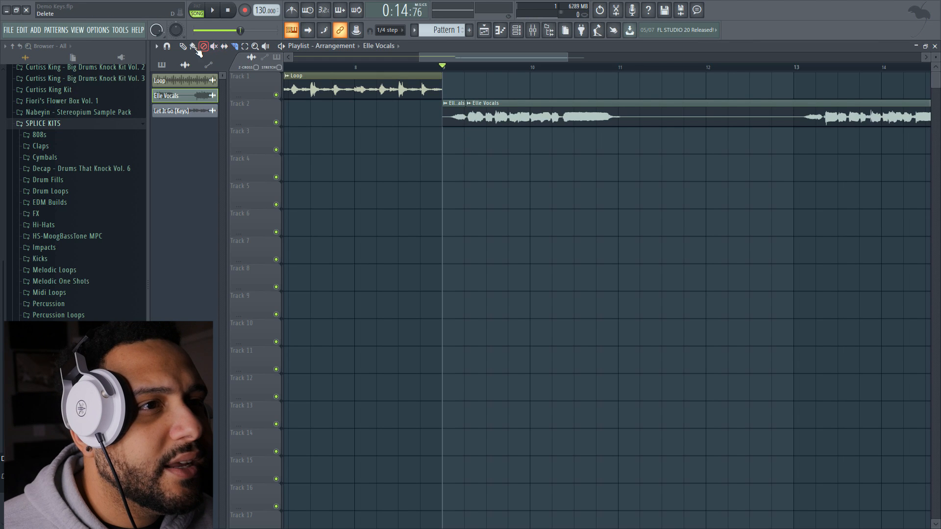
pyautogui.click(183, 46)
pyautogui.rightClick(461, 111)
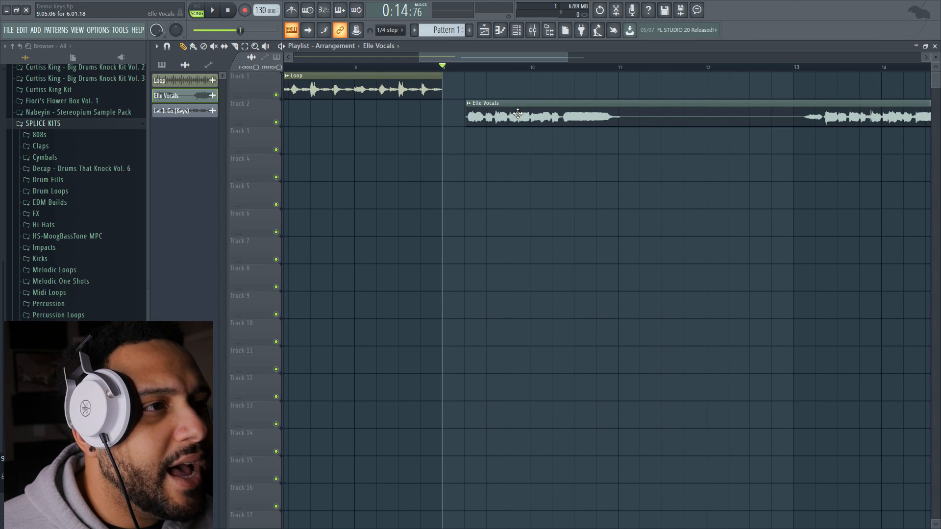
# Set the snap to (none) and trim the start of the Elle Vocals clip tightly to the first sound
pyautogui.scroll(3, 519, 118)
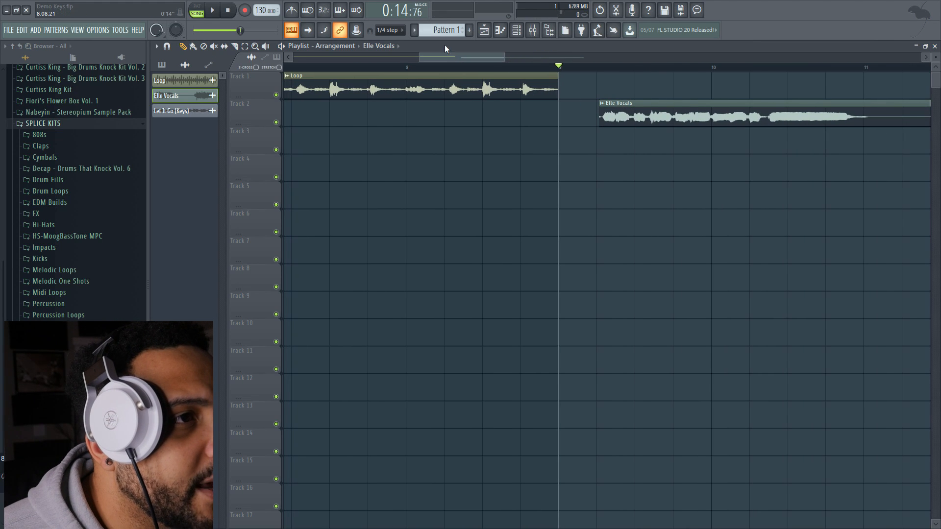
pyautogui.click(390, 30)
pyautogui.click(395, 63)
pyautogui.moveTo(599, 122); pyautogui.dragTo(600, 122)
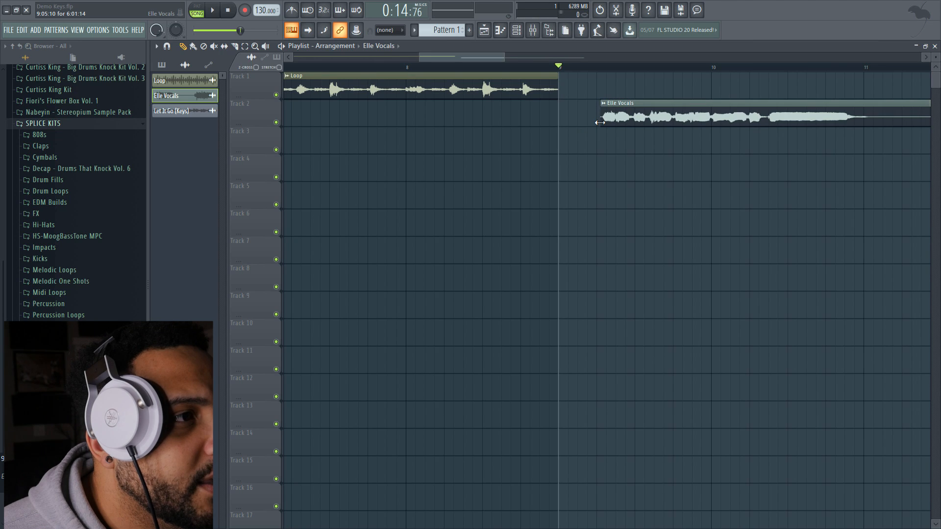
# Restore Line snap, locate the start of the first phrase's sustained note by playback, and slice the vocal there at 10:07:00
pyautogui.click(390, 30)
pyautogui.click(393, 41)
pyautogui.moveTo(467, 58); pyautogui.dragTo(486, 58)
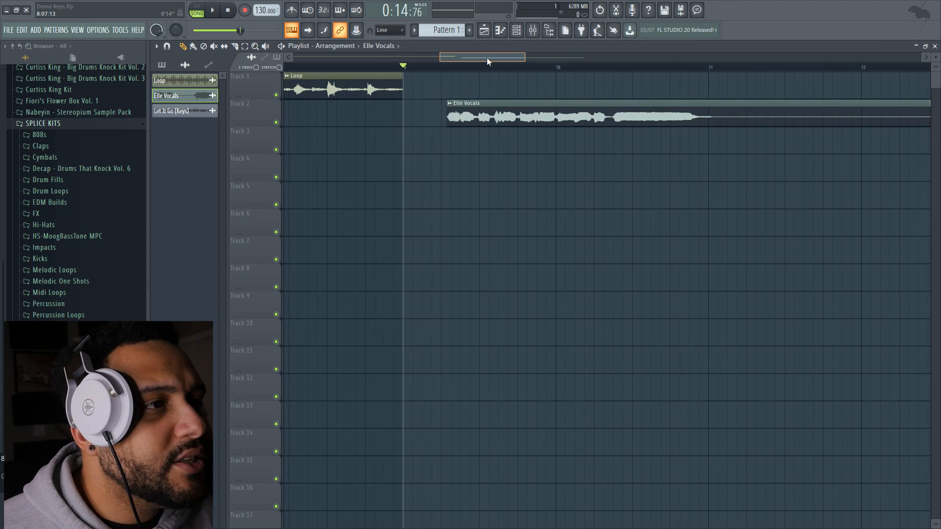
pyautogui.click(604, 67)
pyautogui.press('space')
pyautogui.click(608, 68)
pyautogui.click(613, 69)
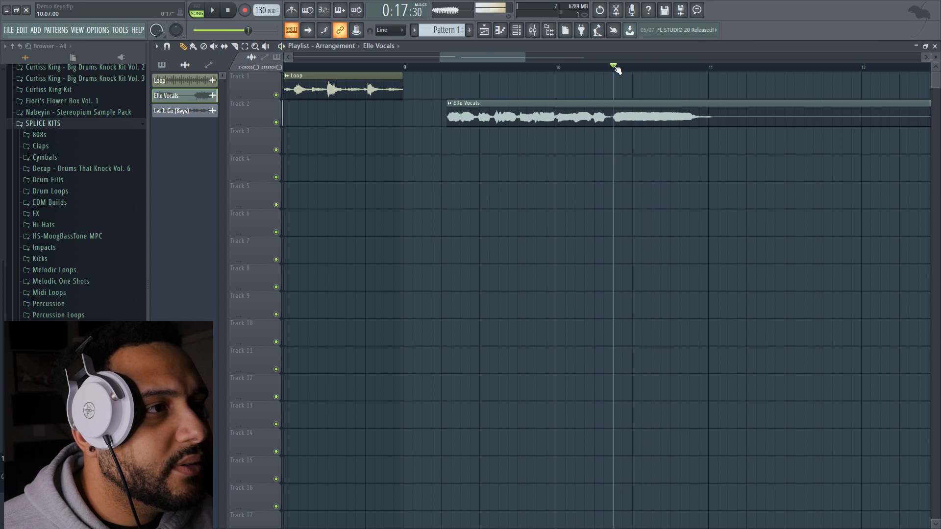
pyautogui.click(616, 68)
pyautogui.press('space')
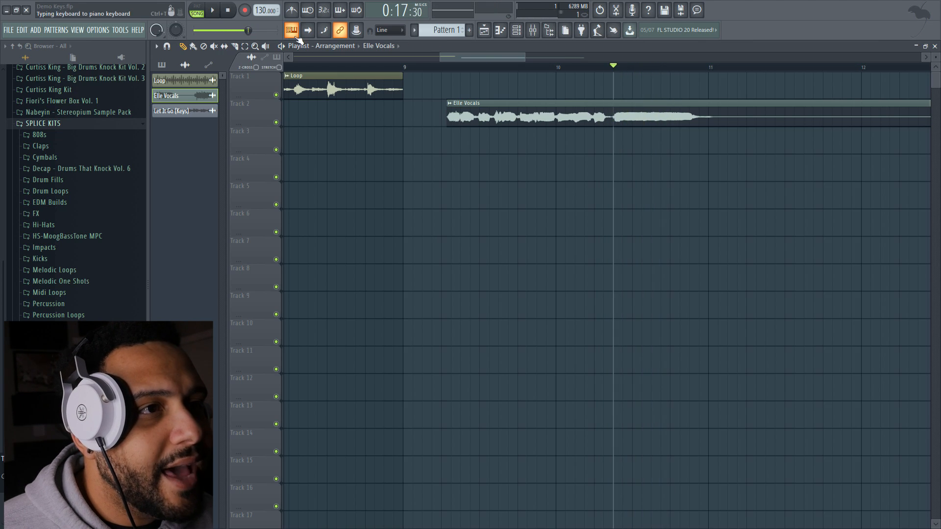
pyautogui.click(236, 47)
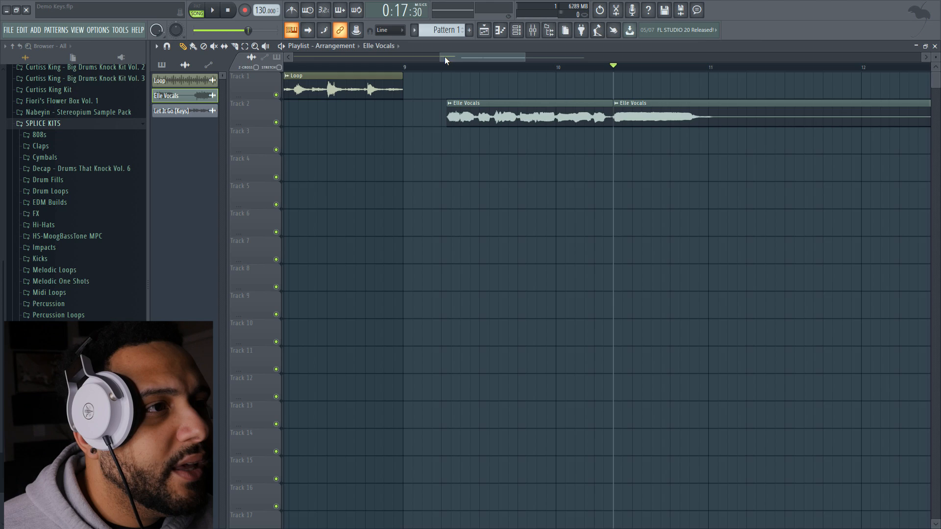
# Move the first vocal slice onto Track 1 beyond the loop and the remaining vocal clip to bar 1 of Track 2
pyautogui.moveTo(441, 57); pyautogui.dragTo(294, 57)
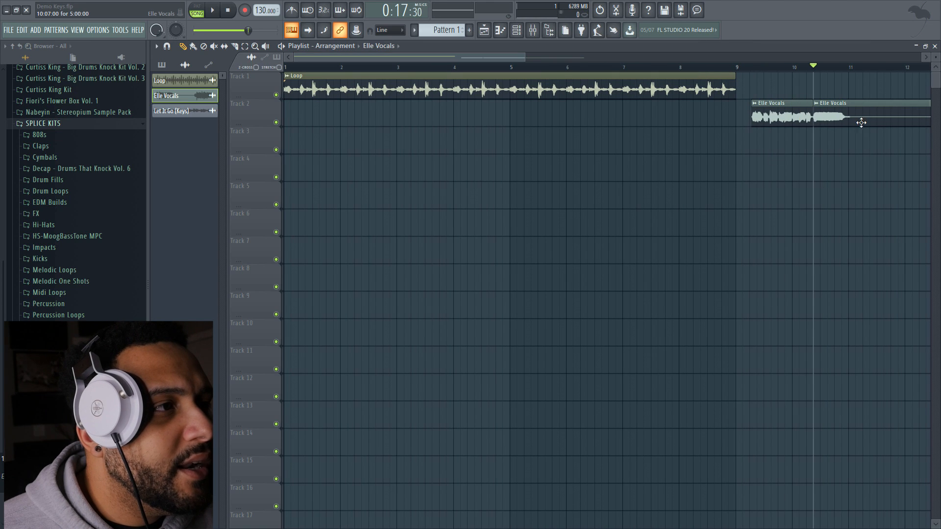
pyautogui.moveTo(786, 112); pyautogui.dragTo(807, 85)
pyautogui.moveTo(854, 124); pyautogui.dragTo(338, 131)
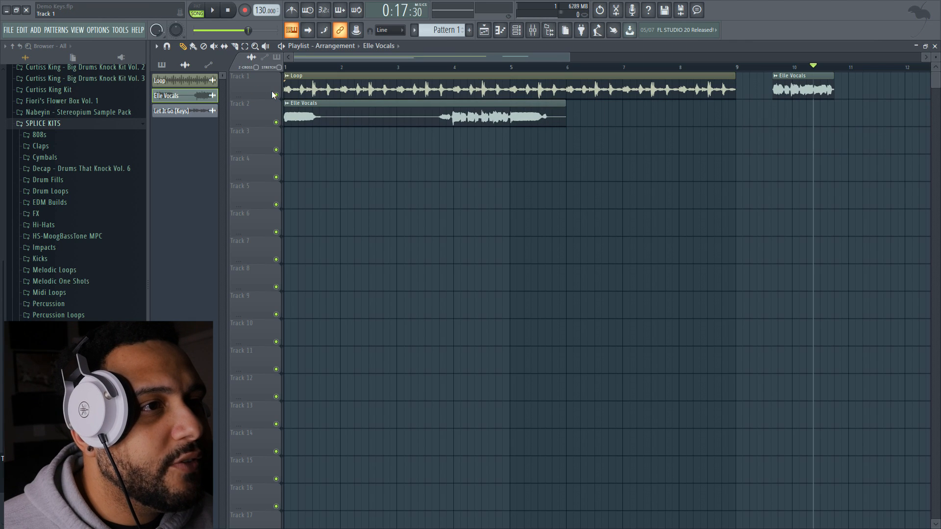
# Split the Track 2 vocal before its second phrase, trimming the first piece to one bar and the second to start at bar 4
pyautogui.press('space')
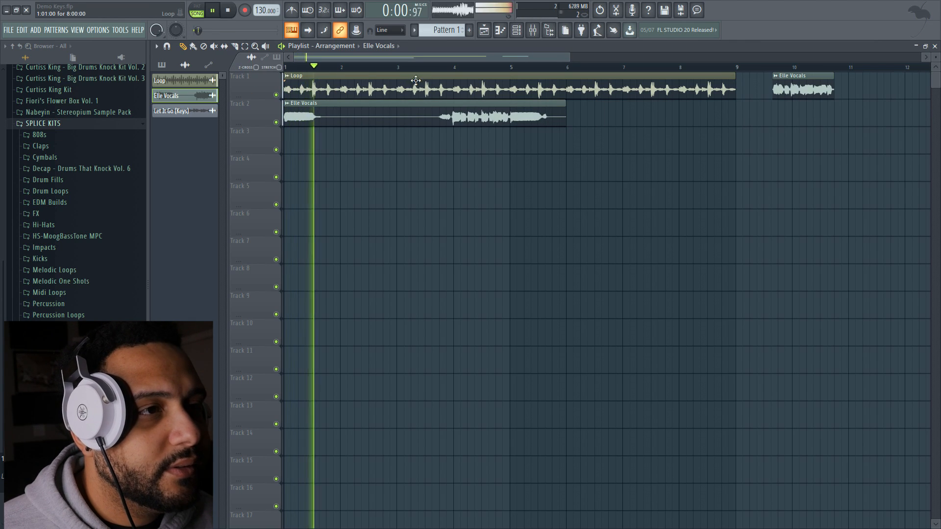
pyautogui.press('space')
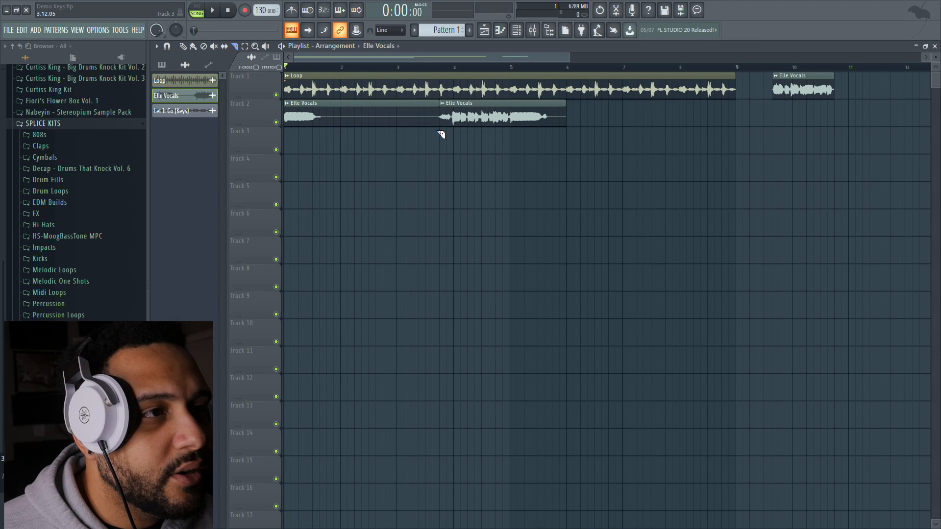
pyautogui.click(439, 70)
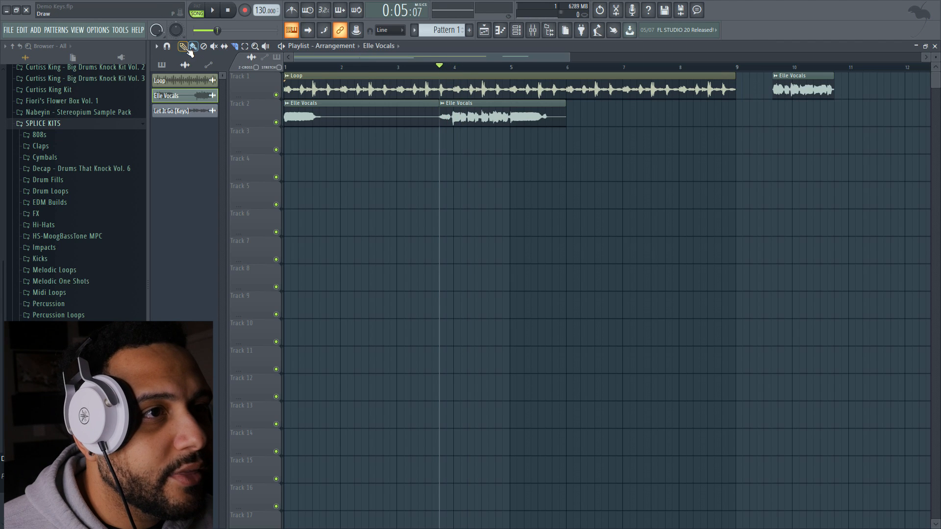
pyautogui.moveTo(442, 111); pyautogui.dragTo(327, 110)
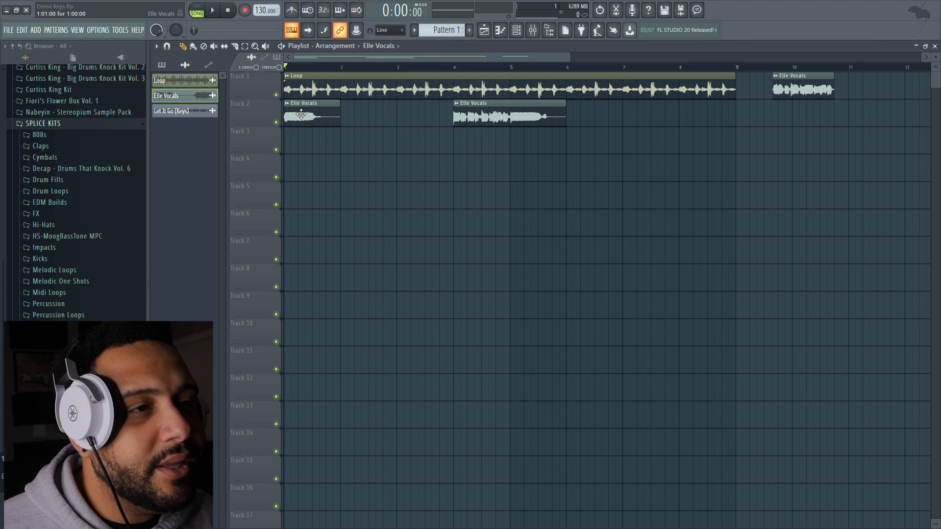
# Copy the one-bar vocal slice to bar 3 of Track 3 while the arrangement plays
pyautogui.press('space')
pyautogui.moveTo(301, 115); pyautogui.dragTo(417, 142)
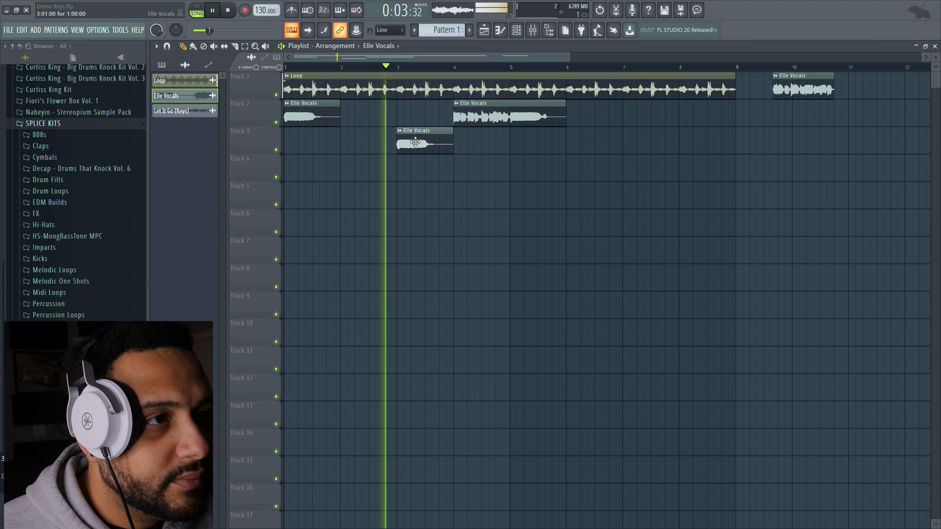
# Move the copied vocal slice to bar 3 of Track 2 and the spare Track 1 slice onto Track 2, ending at bar 9
pyautogui.moveTo(416, 142); pyautogui.dragTo(425, 104)
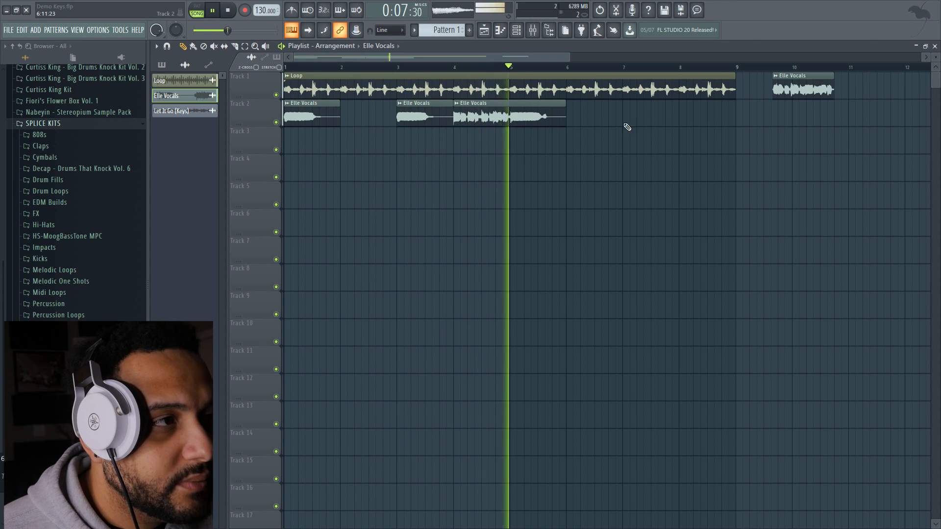
pyautogui.moveTo(791, 84); pyautogui.dragTo(696, 109)
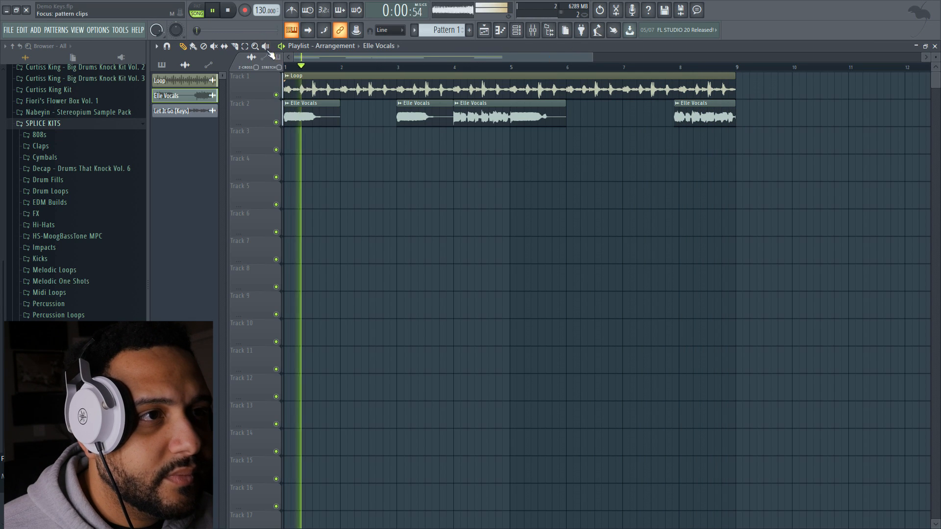
pyautogui.press('space')
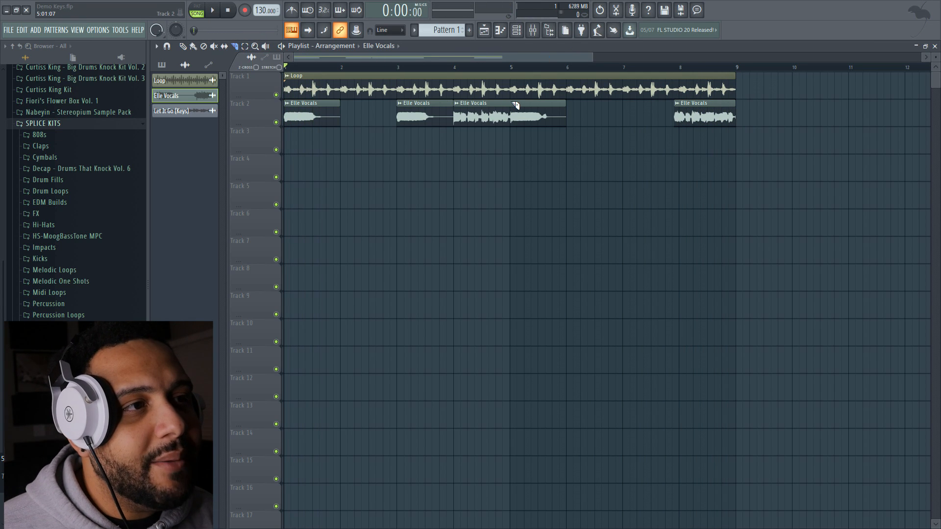
# Slice the Track 2 vocal at bar 5, copy the sustained piece to bar 7, and audition the arrangement from bar 4
pyautogui.moveTo(515, 129); pyautogui.dragTo(514, 130)
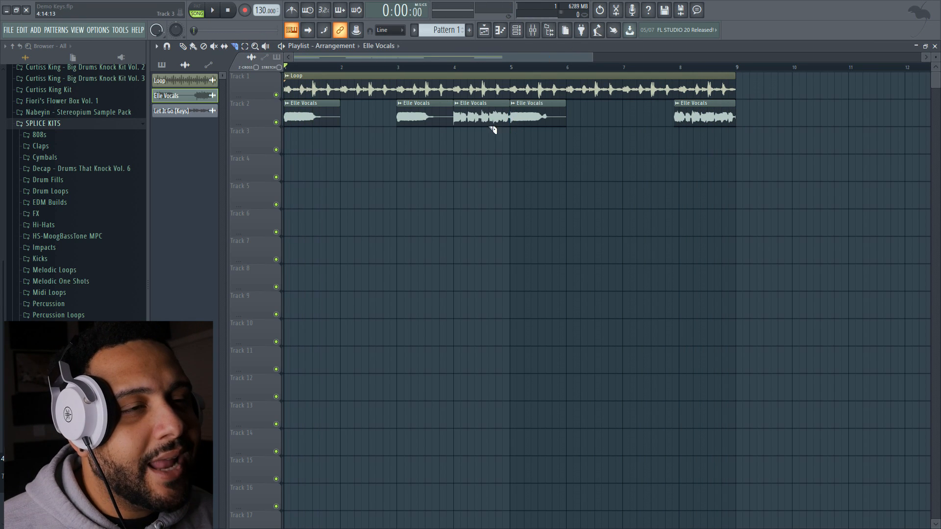
pyautogui.click(183, 46)
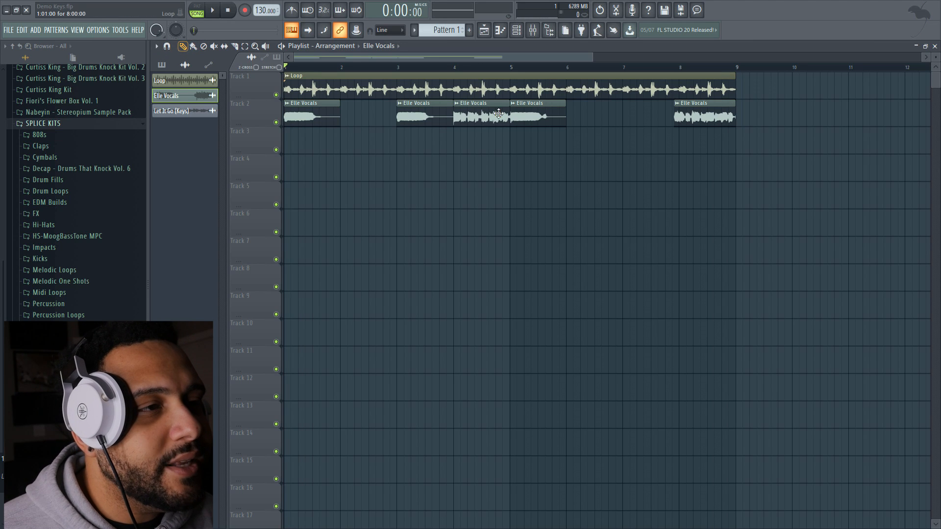
pyautogui.click(496, 67)
pyautogui.keyDown('shift'); pyautogui.moveTo(545, 113); pyautogui.dragTo(660, 115); pyautogui.keyUp('shift')
pyautogui.press('space')
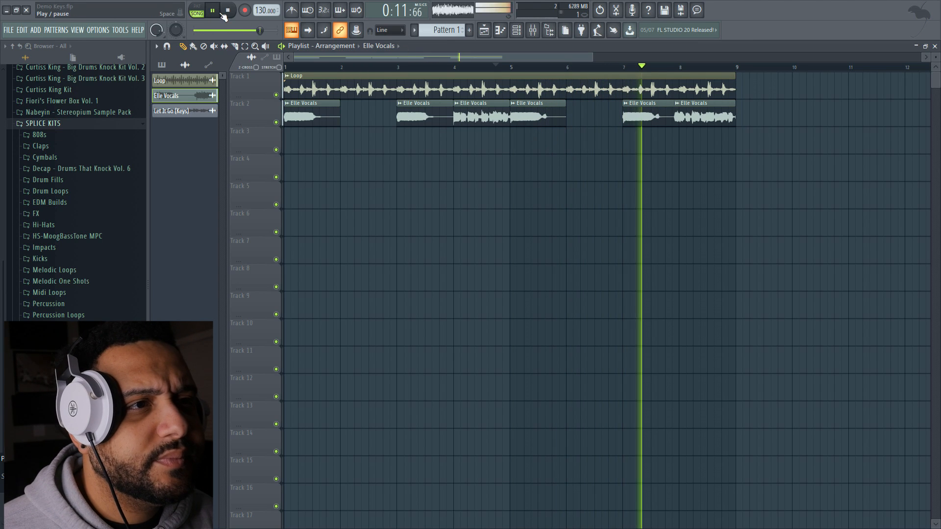
pyautogui.press('space')
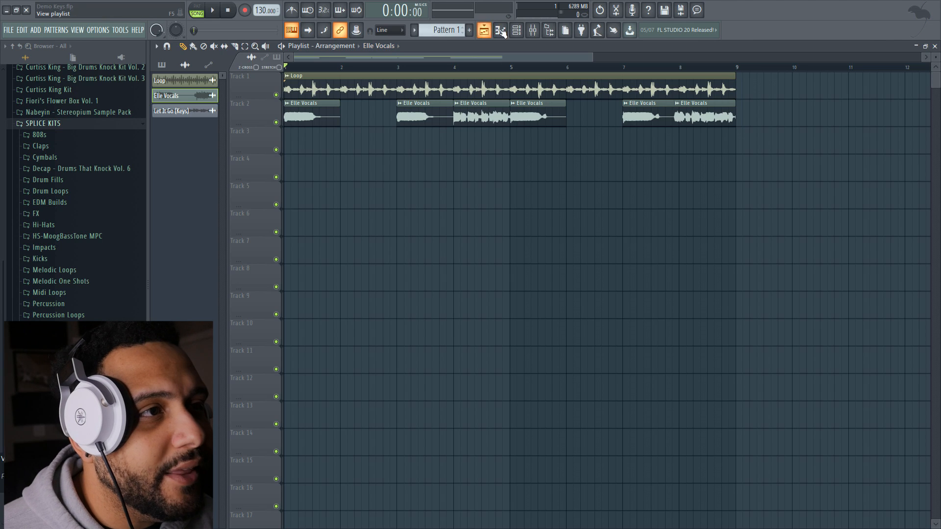
# Bring up FL Keys from the channel rack and play its notes over the arrangement to find the vocal's key
pyautogui.click(516, 30)
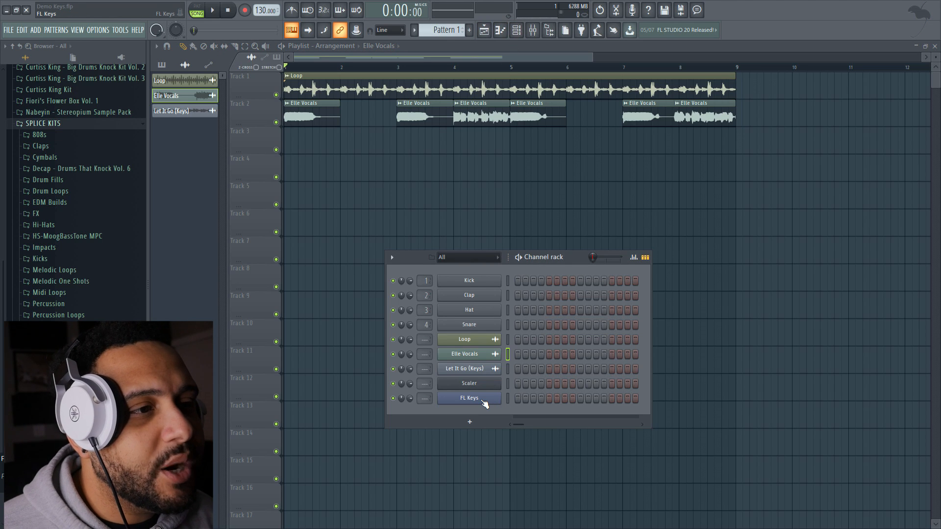
pyautogui.click(483, 400)
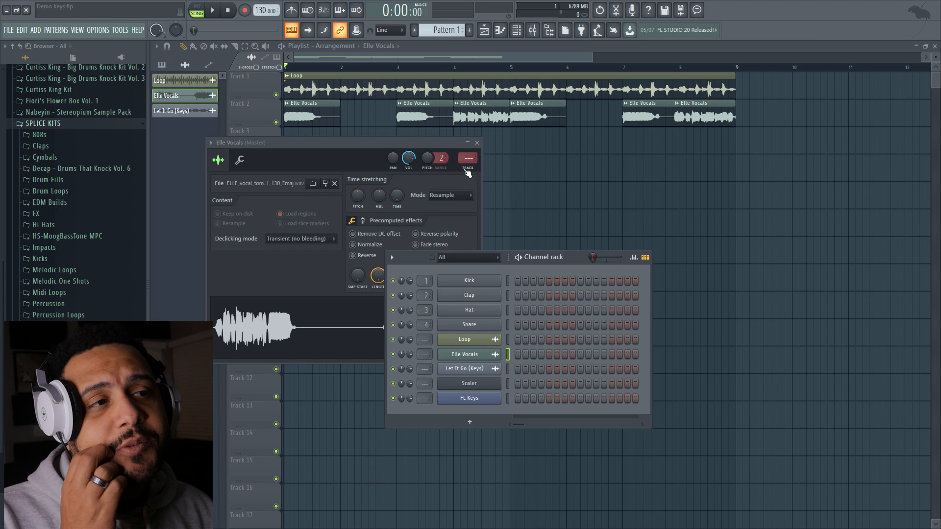
pyautogui.click(477, 142)
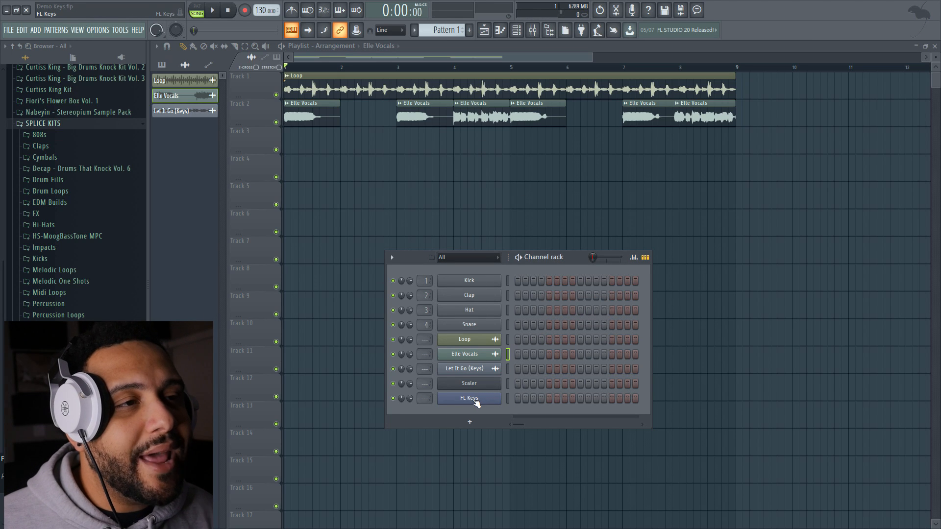
pyautogui.press('space')
pyautogui.click(468, 400)
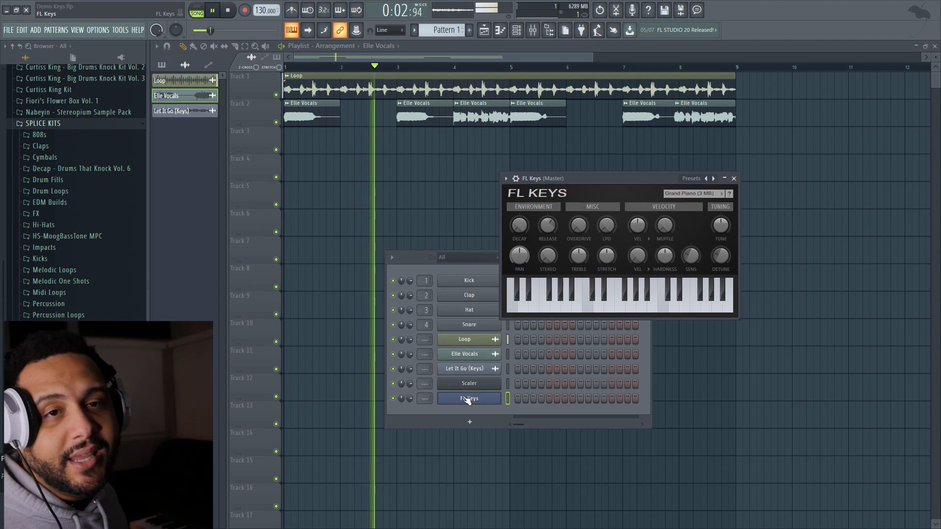
pyautogui.press('space')
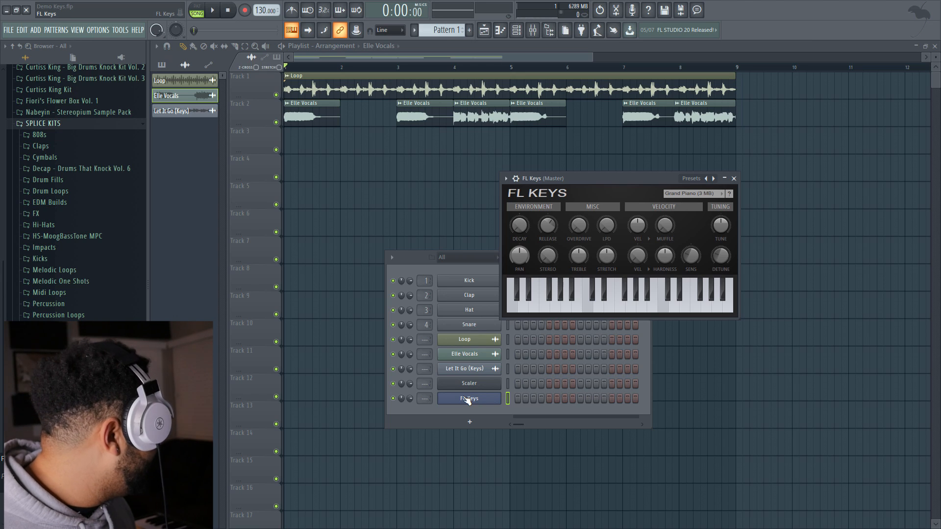
pyautogui.press('space')
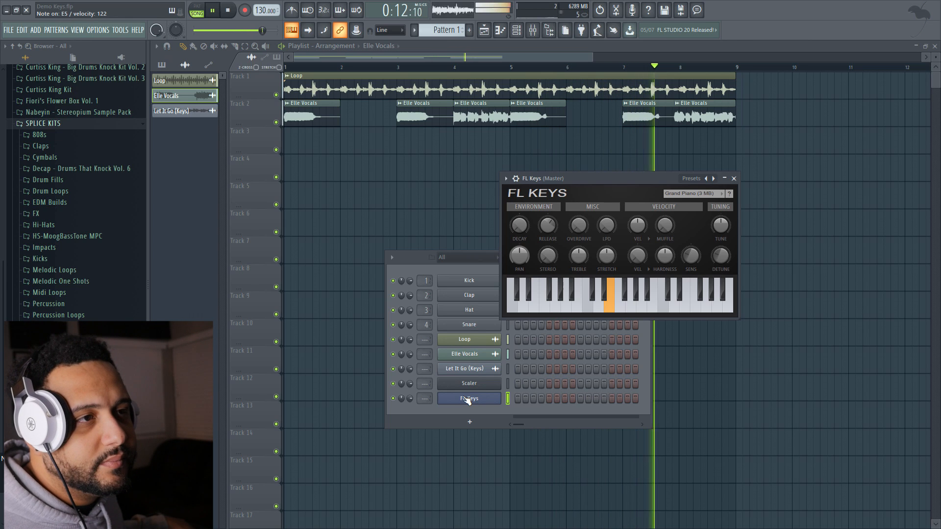
pyautogui.press('space')
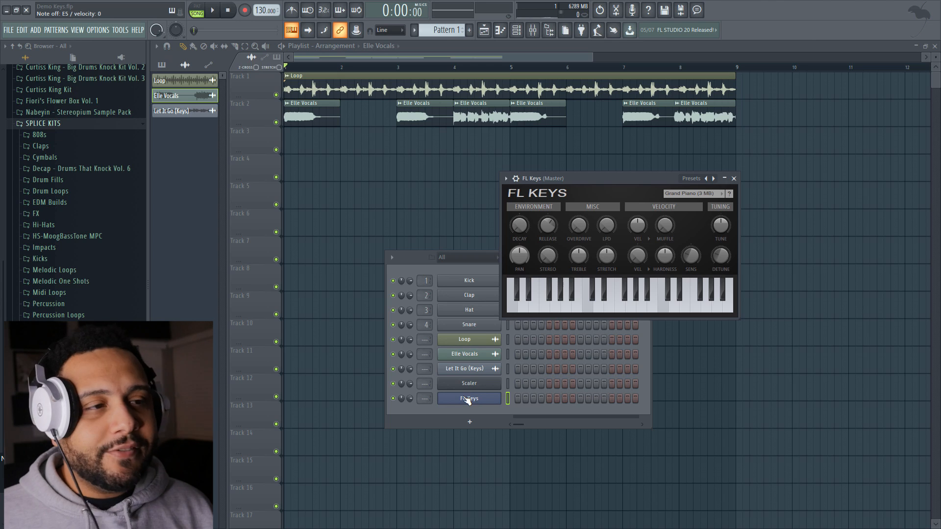
# Load the Elle Vocals sample into Edison, select the whole waveform, and run Detect pitch regions on it
pyautogui.click(446, 347)
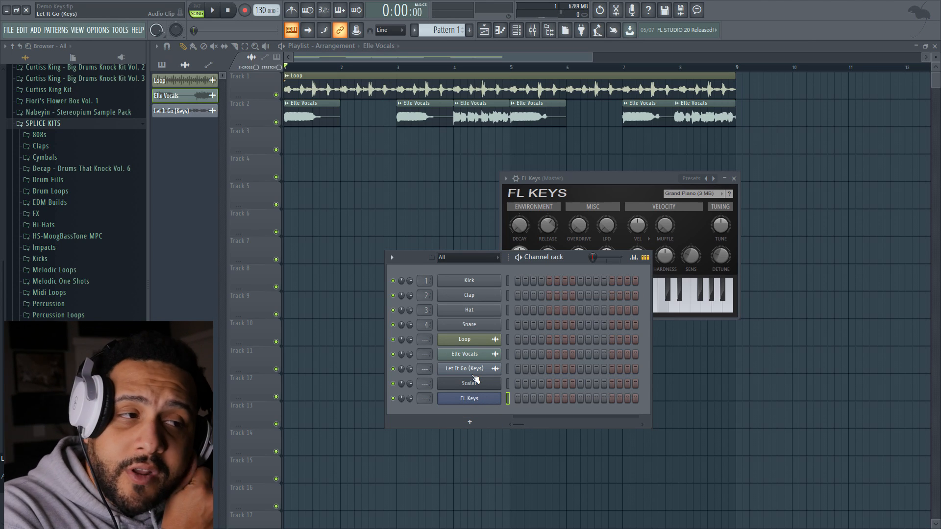
pyautogui.click(473, 374)
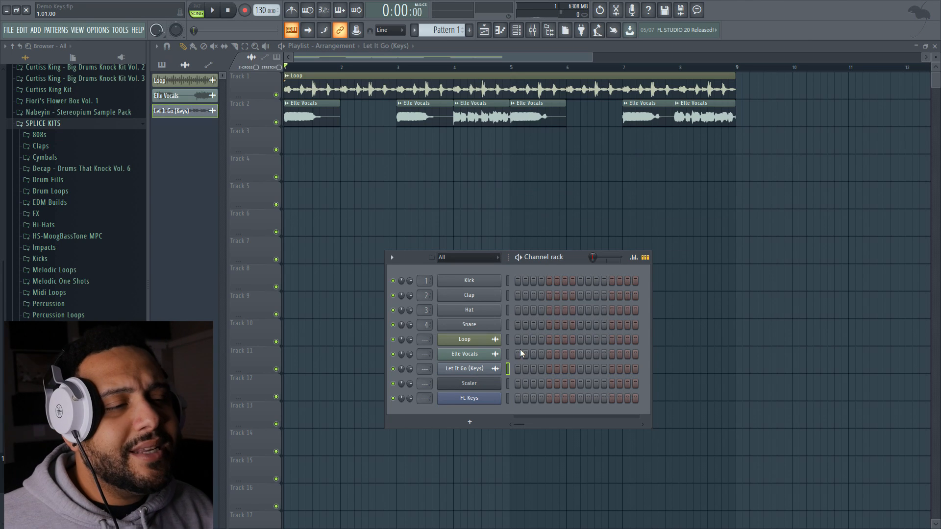
pyautogui.click(493, 355)
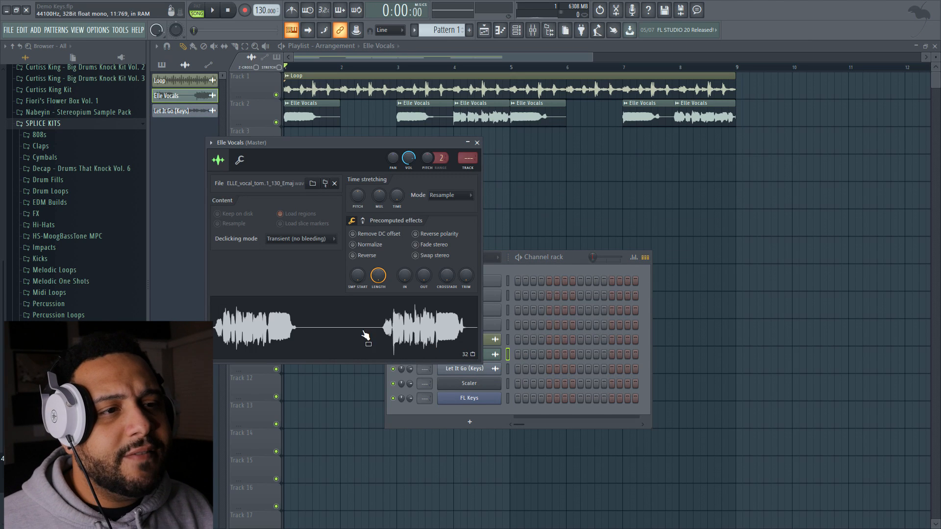
pyautogui.rightClick(282, 323)
pyautogui.click(319, 354)
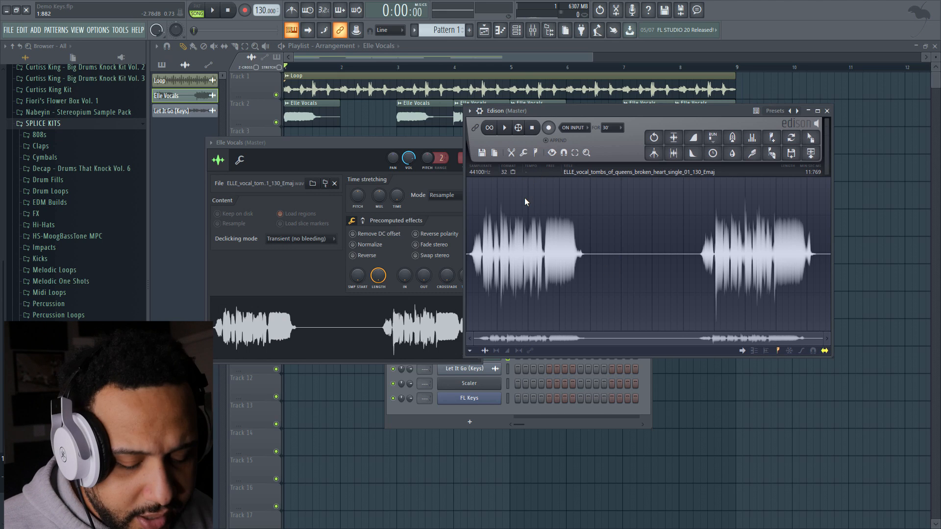
pyautogui.hotkey('ctrl', 'a')
pyautogui.click(537, 153)
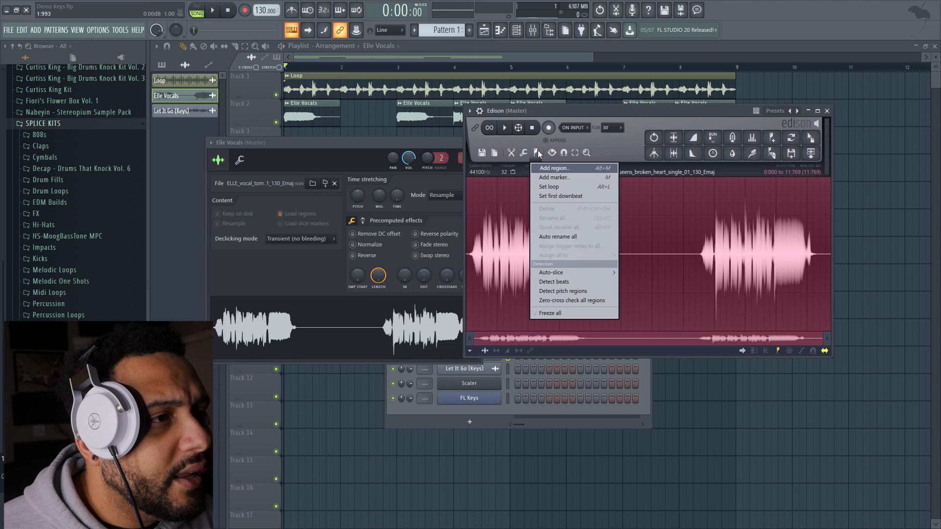
pyautogui.click(566, 291)
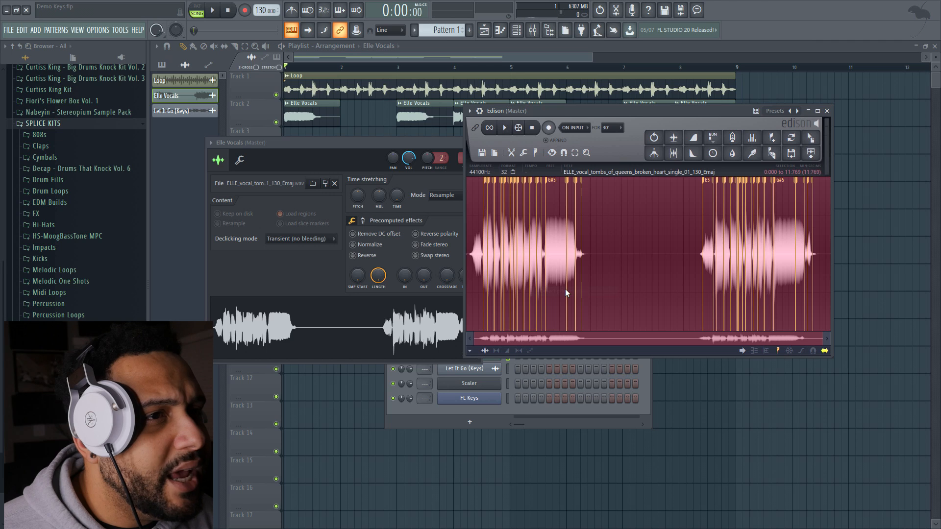
# Play the vocal in Edison and examine the note labels on its pitch regions, then close the Edison and sampler windows
pyautogui.scroll(5, 488, 214)
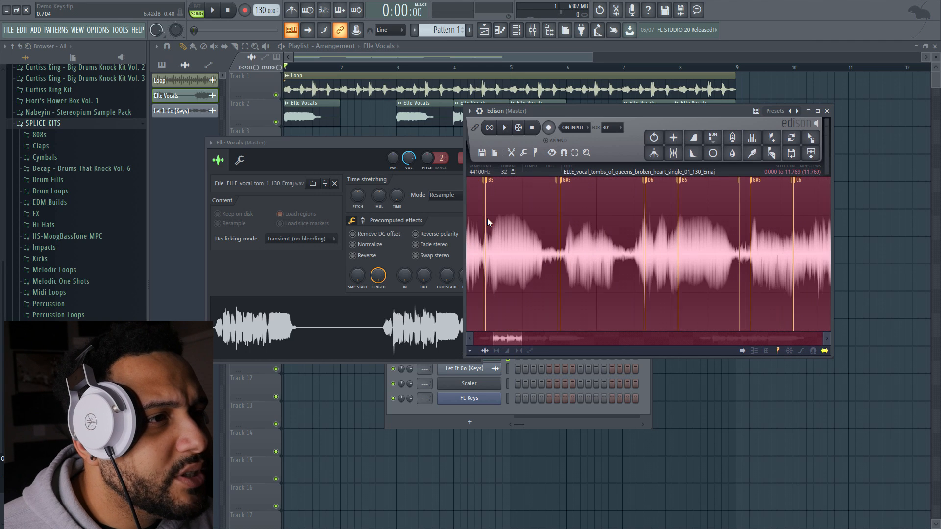
pyautogui.moveTo(500, 333)
pyautogui.mouseDown()
pyautogui.moveTo(492, 337)
pyautogui.moveTo(533, 343)
pyautogui.moveTo(499, 351)
pyautogui.mouseUp()
pyautogui.click(558, 247)
pyautogui.press('space')
pyautogui.scroll(-5, 564, 245)
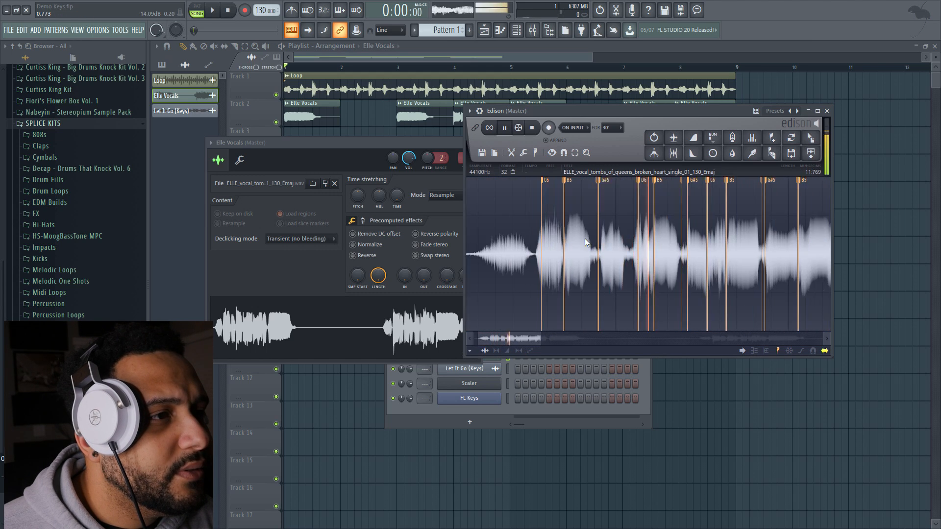
pyautogui.press('space')
pyautogui.scroll(3, 772, 236)
pyautogui.scroll(2, 695, 234)
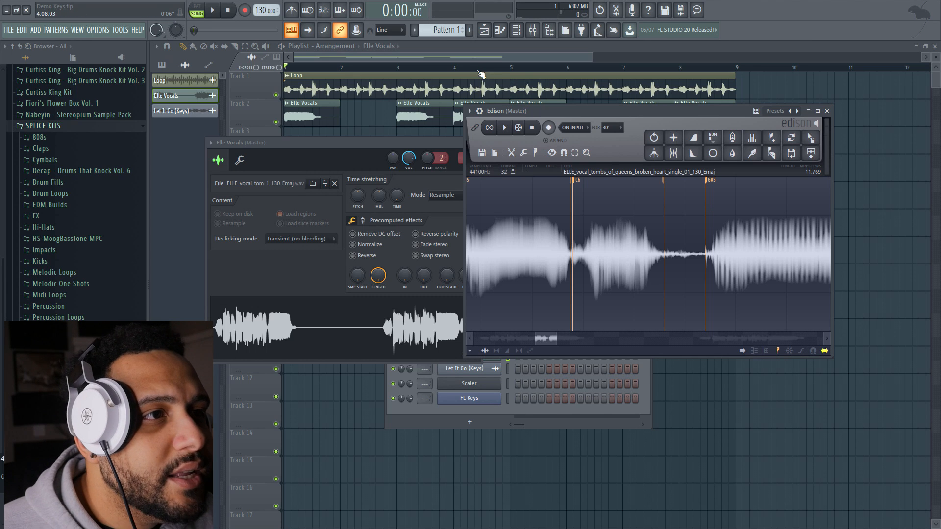
pyautogui.moveTo(452, 154); pyautogui.dragTo(452, 185)
pyautogui.click(478, 173)
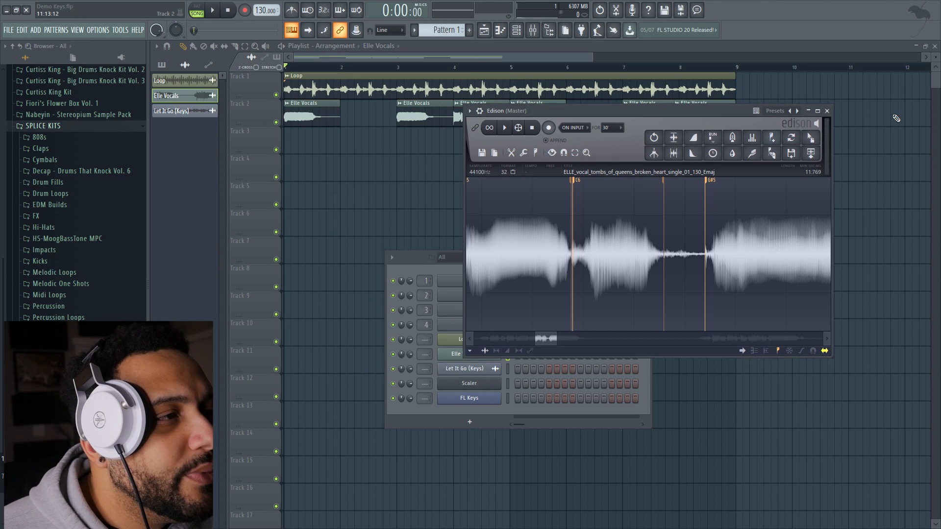
pyautogui.click(827, 111)
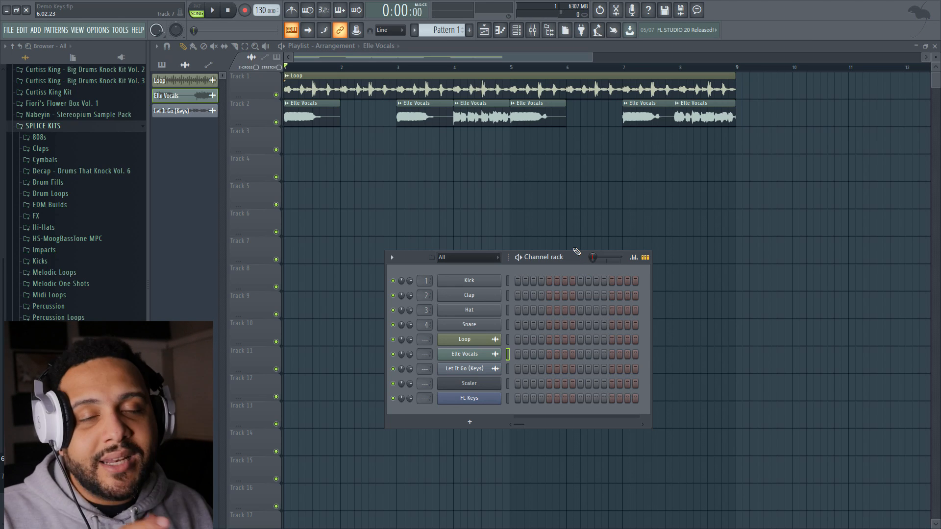
# Load the Let It Go (Keys) sample into Edison for editing
pyautogui.click(469, 397)
pyautogui.click(470, 386)
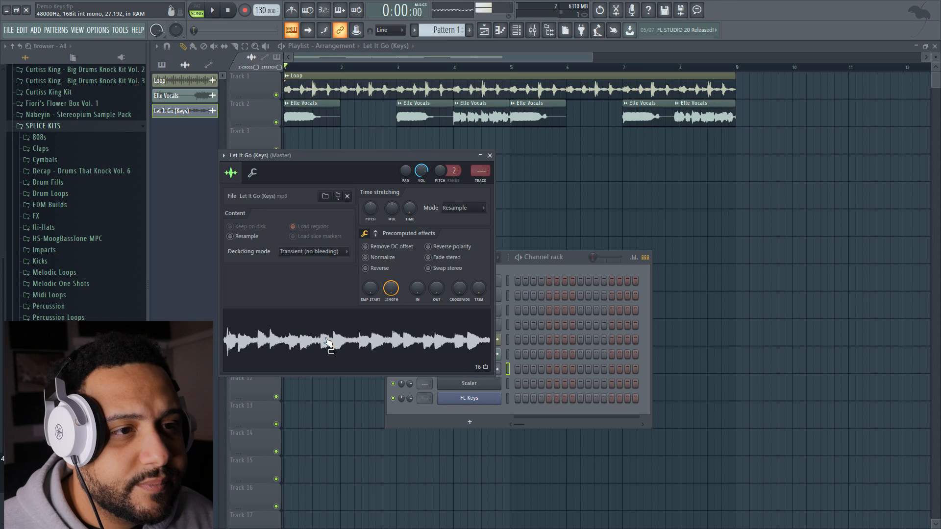
pyautogui.rightClick(289, 319)
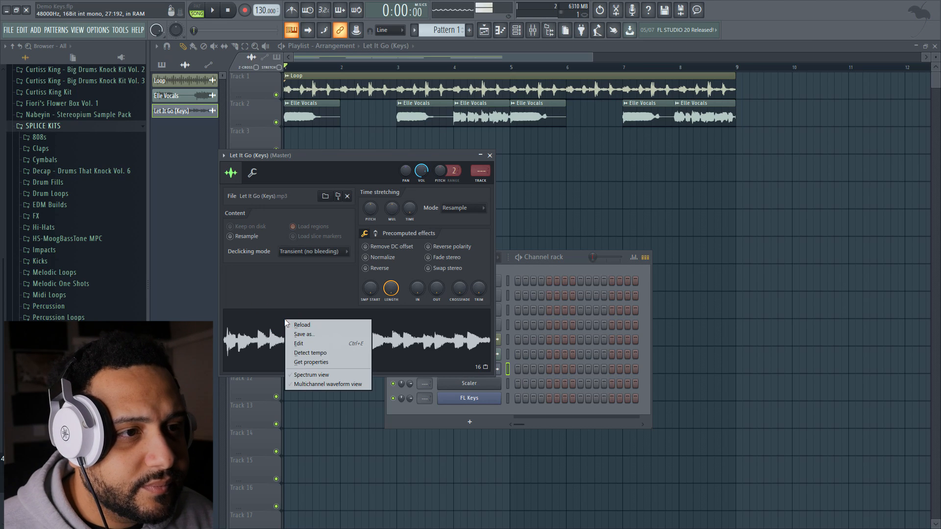
pyautogui.click(293, 339)
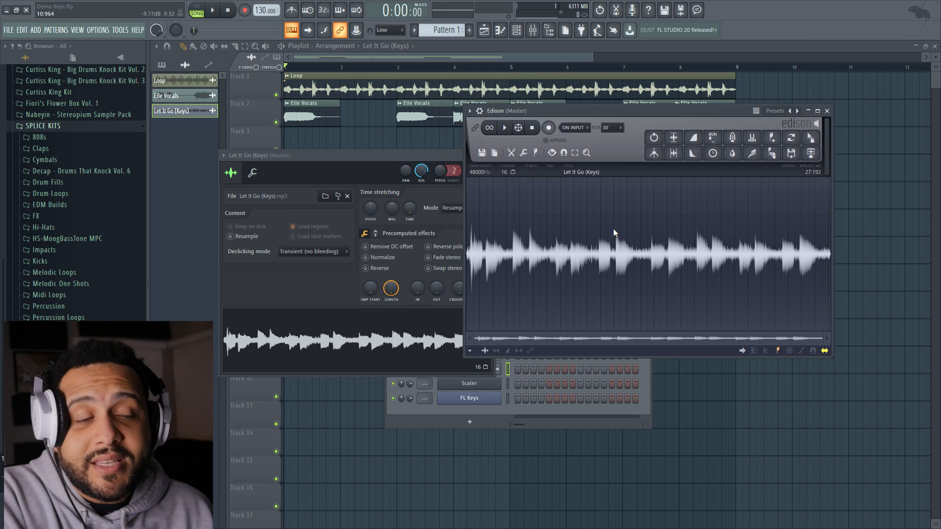
# Find the second half of the keys sample by playback, select 13.821 to 24.124, and play the selection looped
pyautogui.click(614, 251)
pyautogui.press('space')
pyautogui.scroll(3, 641, 249)
pyautogui.scroll(-3, 642, 250)
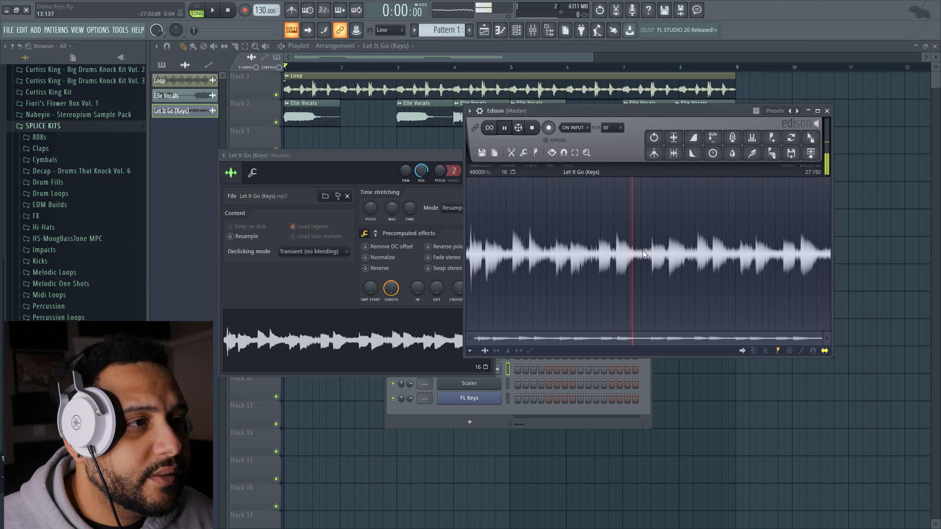
pyautogui.scroll(2, 657, 252)
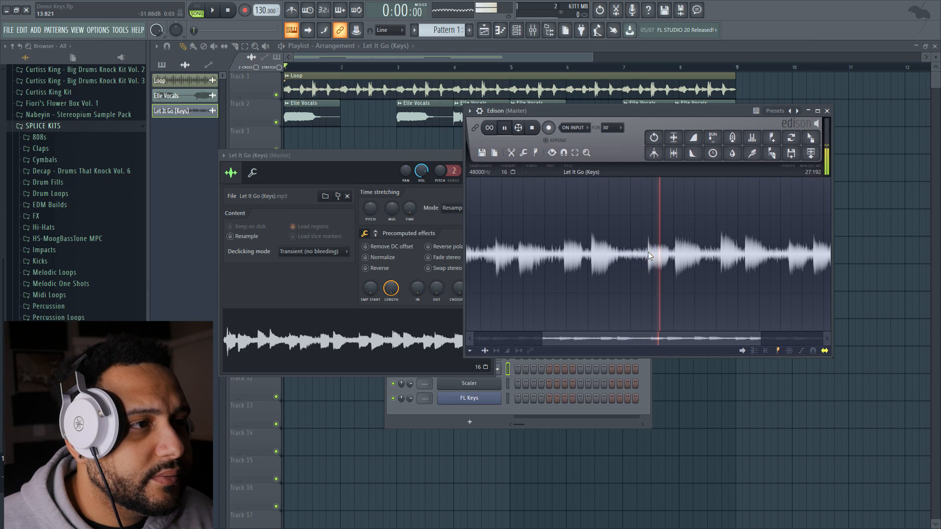
pyautogui.moveTo(648, 252); pyautogui.dragTo(764, 240)
pyautogui.click(505, 129)
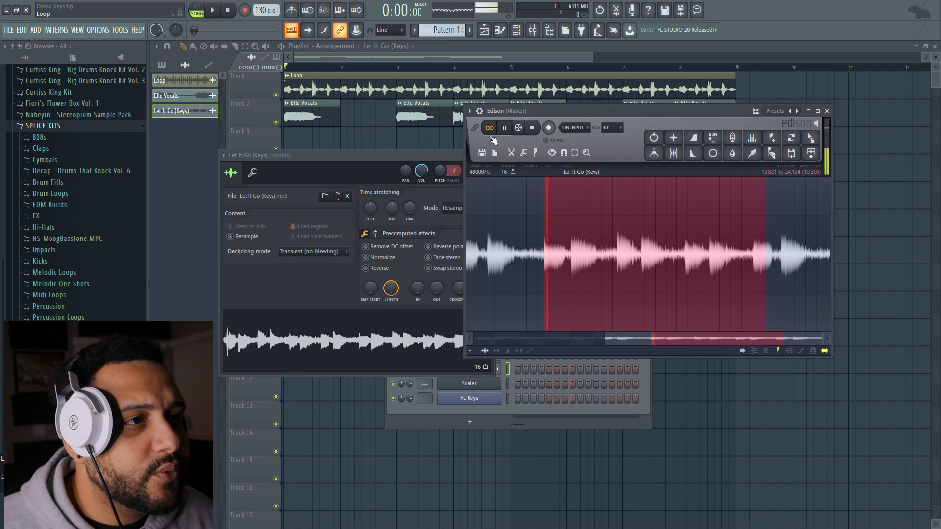
# Extend the end of the looped keys selection to 27.021, checking the loop by ear before stopping playback
pyautogui.scroll(-2, 779, 245)
pyautogui.moveTo(789, 251); pyautogui.dragTo(819, 254)
pyautogui.scroll(3, 821, 254)
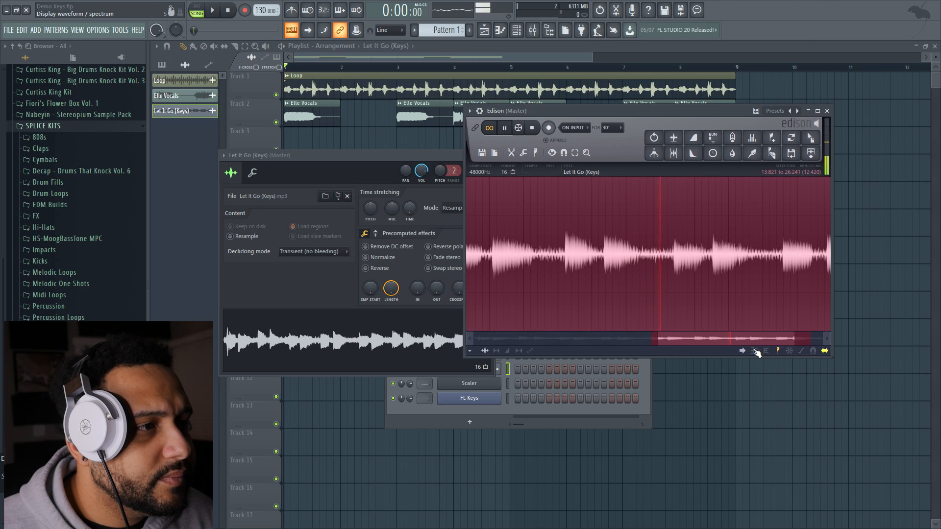
pyautogui.scroll(-3, 528, 274)
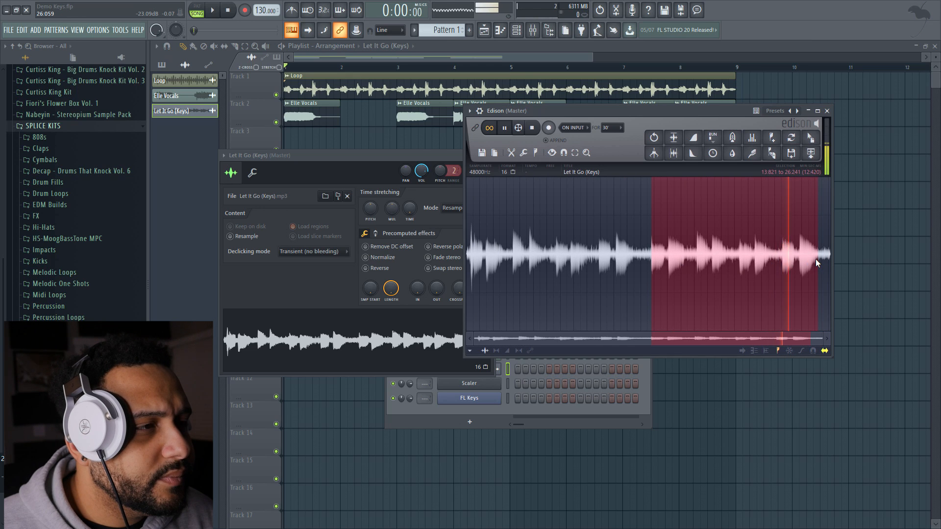
pyautogui.scroll(2, 816, 259)
pyautogui.moveTo(828, 259)
pyautogui.mouseDown()
pyautogui.moveTo(843, 259)
pyautogui.moveTo(822, 257)
pyautogui.mouseUp()
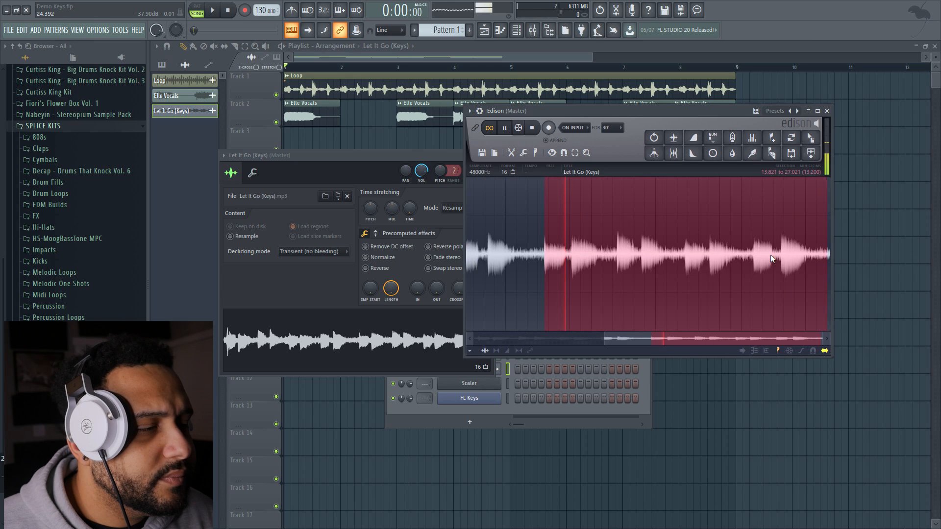
pyautogui.press('space')
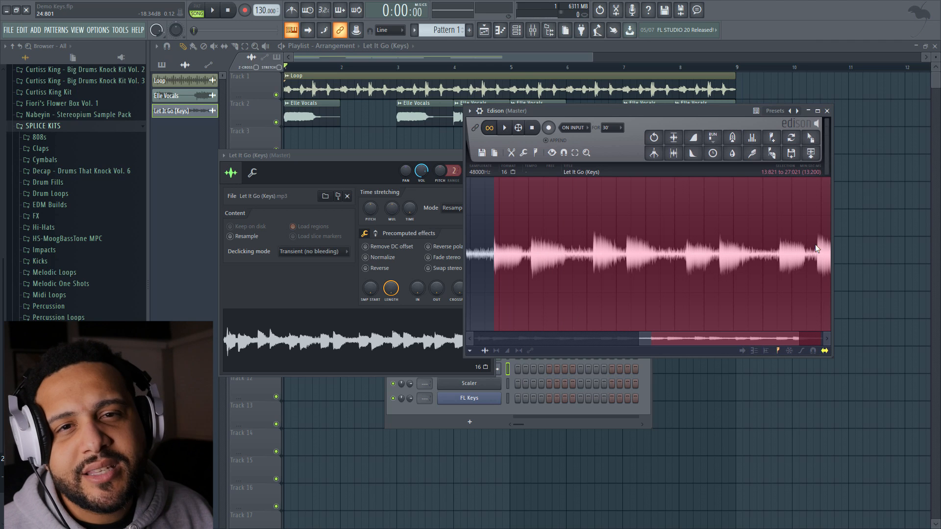
# Play the keys selection, shorten its end to 20.444, and trim the sample to the selection
pyautogui.press('space')
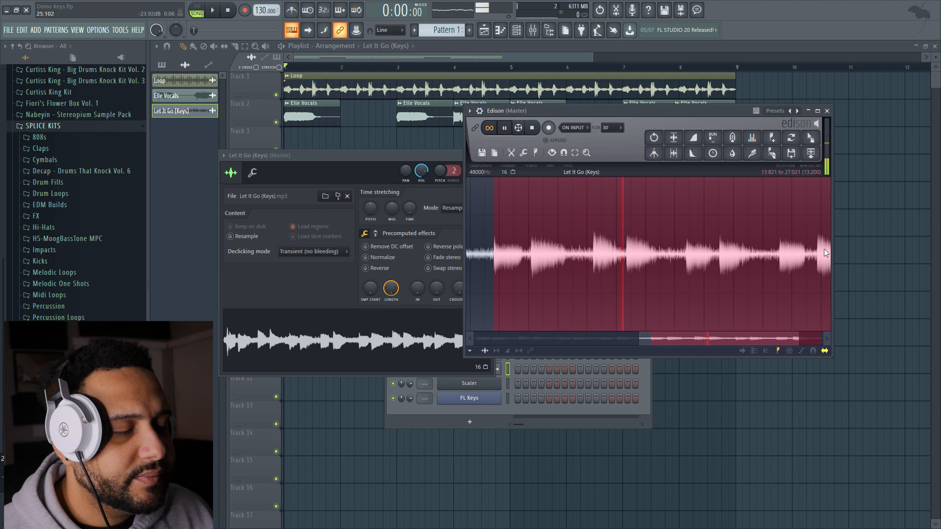
pyautogui.moveTo(825, 248); pyautogui.dragTo(687, 261)
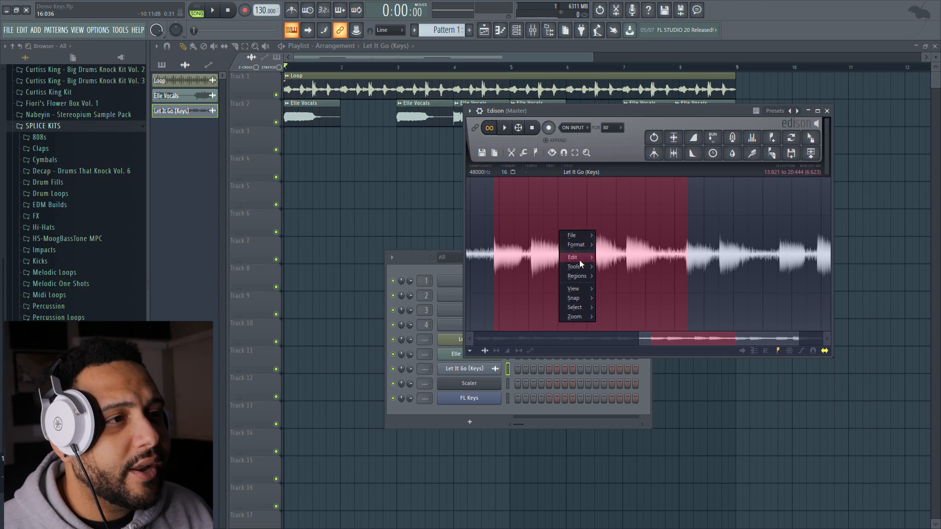
pyautogui.moveTo(580, 260)
pyautogui.click(628, 416)
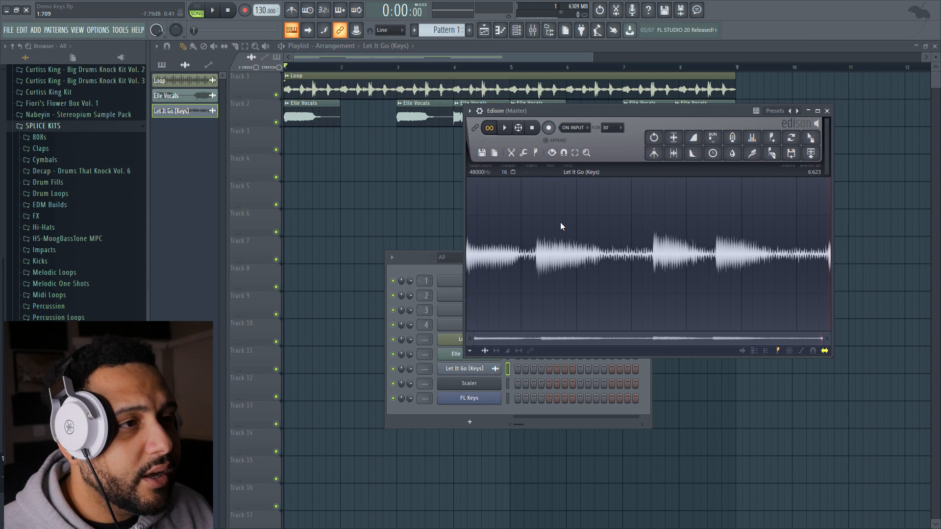
# Detect pitch regions across the trimmed keys sample and inspect their note labels up close
pyautogui.click(536, 153)
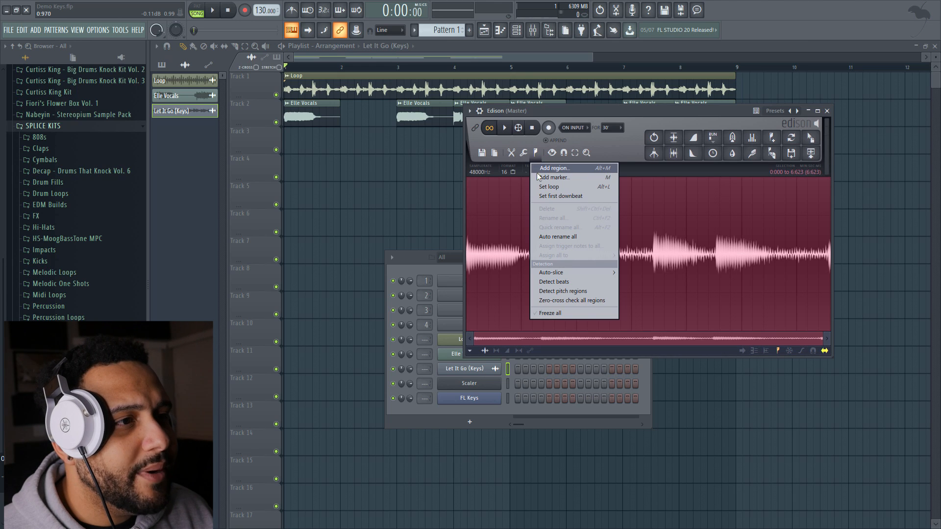
pyautogui.click(564, 290)
pyautogui.scroll(2, 517, 265)
pyautogui.moveTo(539, 336); pyautogui.dragTo(472, 341)
pyautogui.scroll(2, 472, 245)
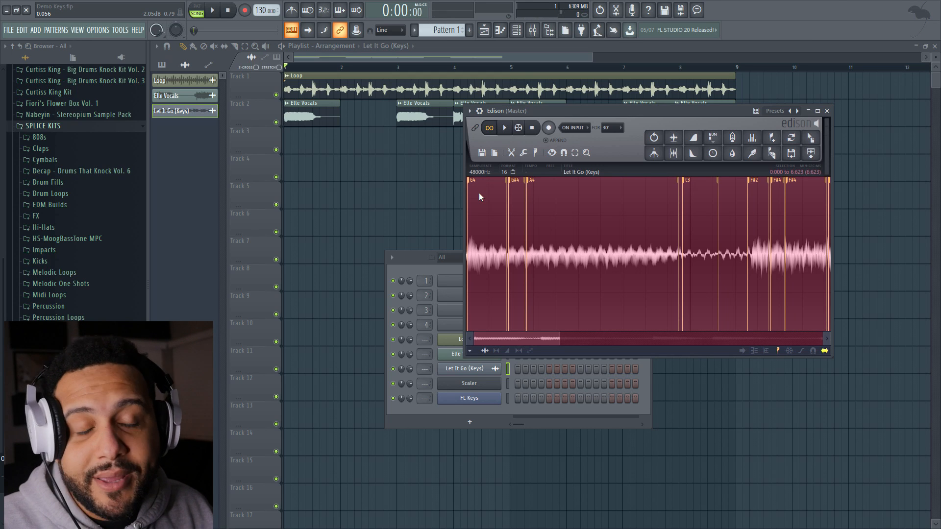
pyautogui.moveTo(560, 333); pyautogui.dragTo(851, 319)
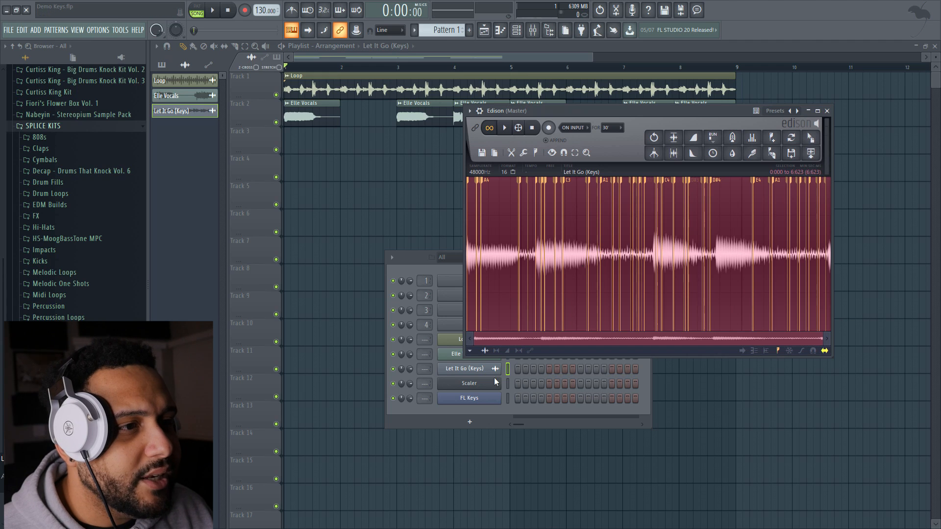
# Target the FL Keys channel, convert the trimmed keys sample to score, and dump it to the piano roll
pyautogui.click(507, 398)
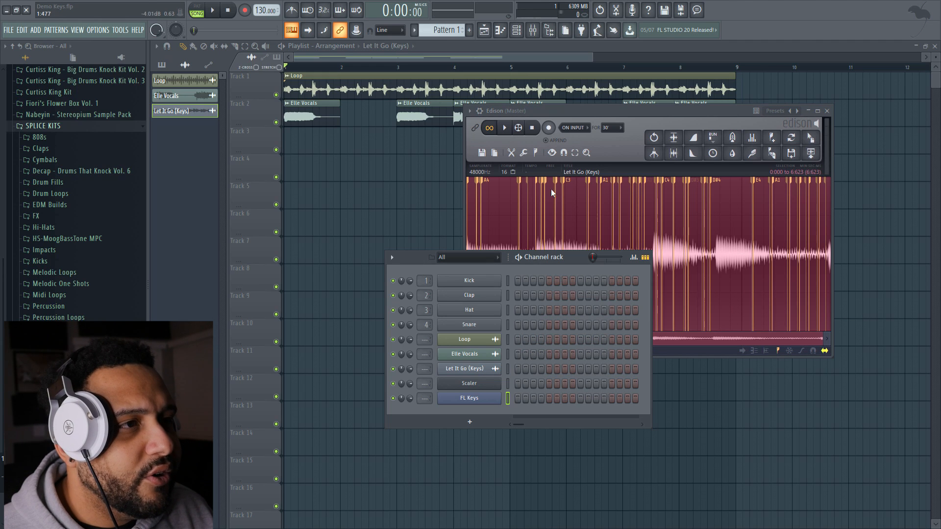
pyautogui.click(599, 116)
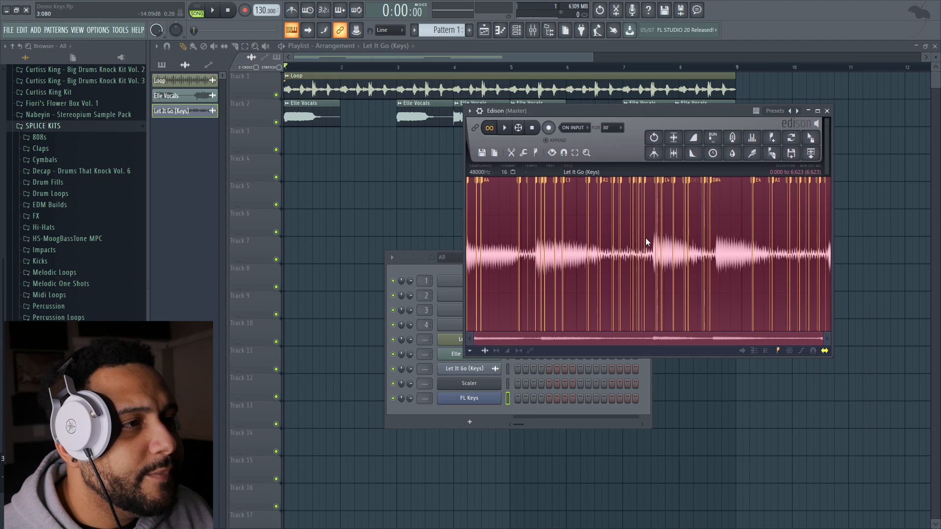
pyautogui.rightClick(719, 245)
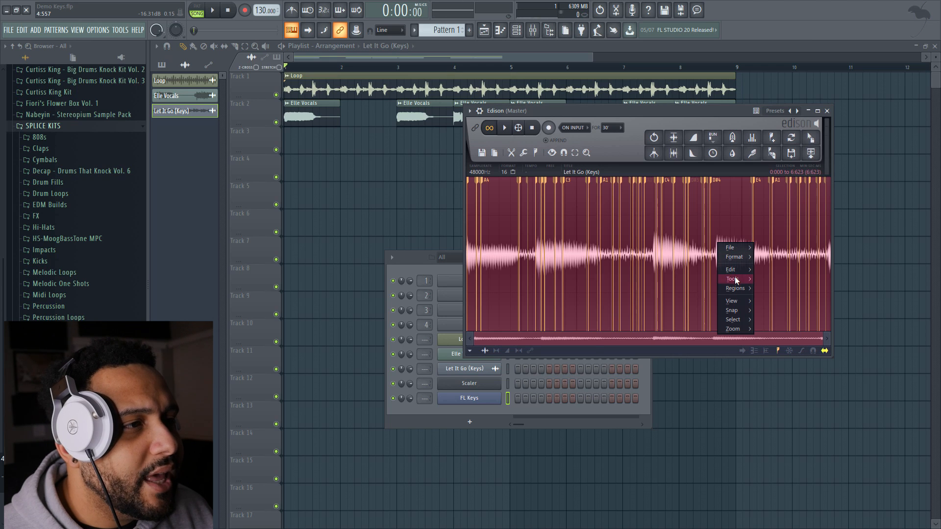
pyautogui.moveTo(735, 279)
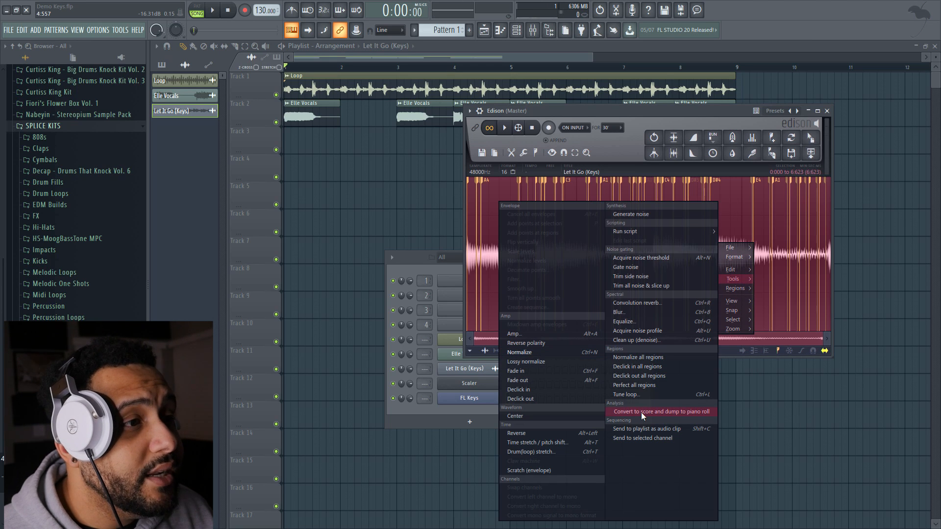
pyautogui.click(641, 412)
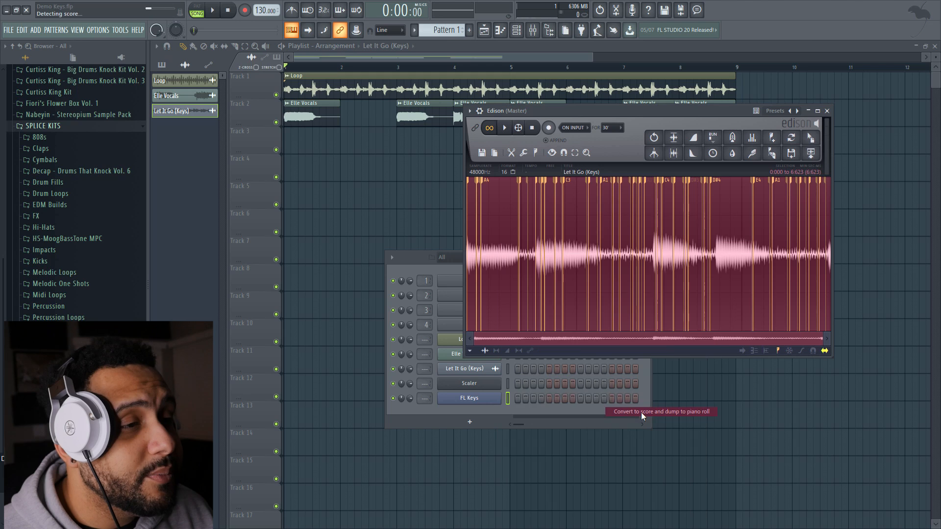
# Open the FL Keys piano roll, examine the high and low converted notes, and play the pattern by itself
pyautogui.click(415, 263)
pyautogui.click(529, 396)
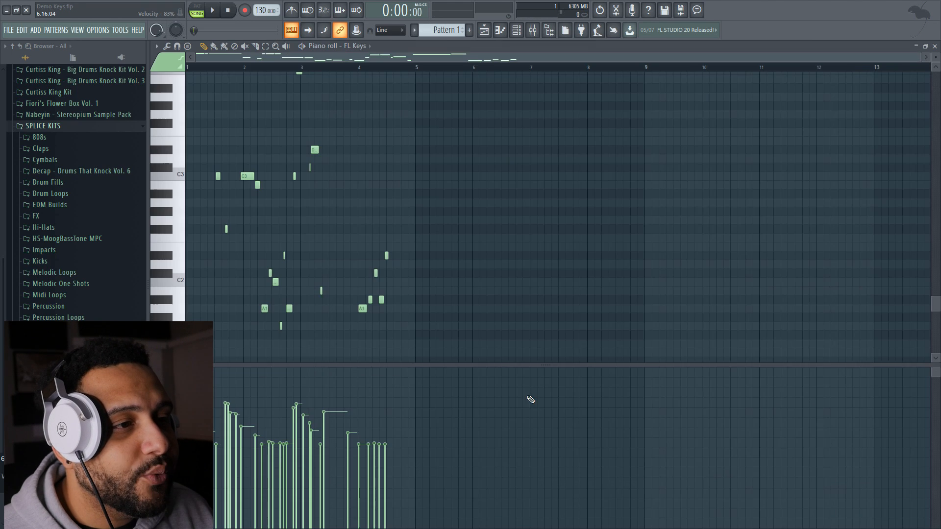
pyautogui.scroll(3, 347, 147)
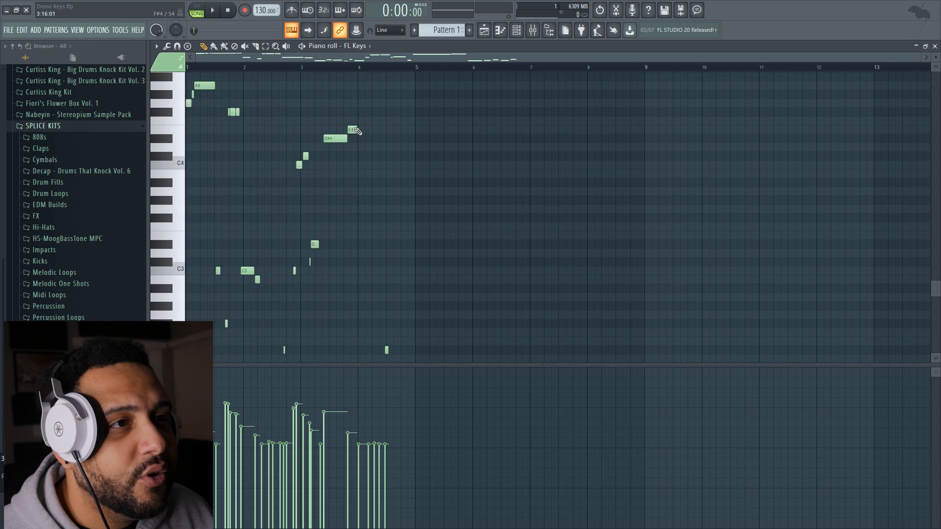
pyautogui.moveTo(920, 58); pyautogui.dragTo(508, 57)
pyautogui.scroll(2, 461, 150)
pyautogui.scroll(-1, 459, 156)
pyautogui.scroll(-3, 459, 156)
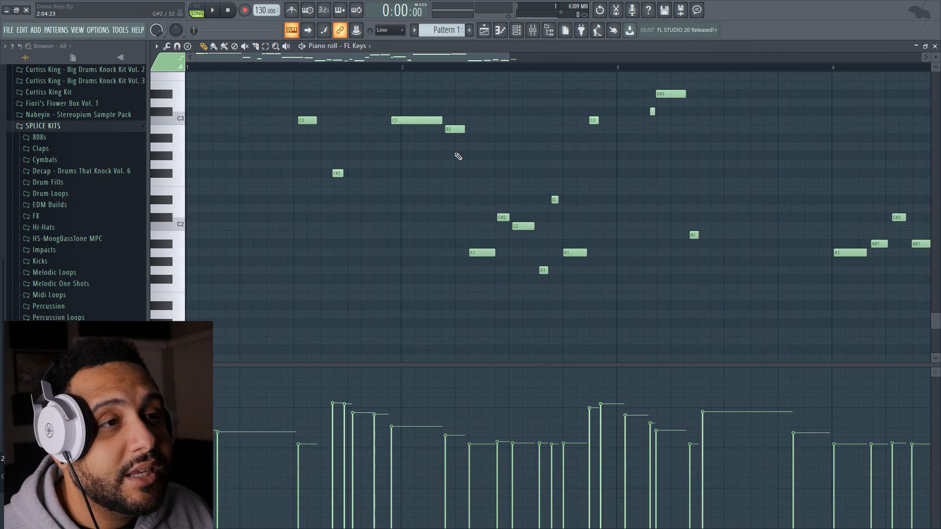
pyautogui.click(210, 12)
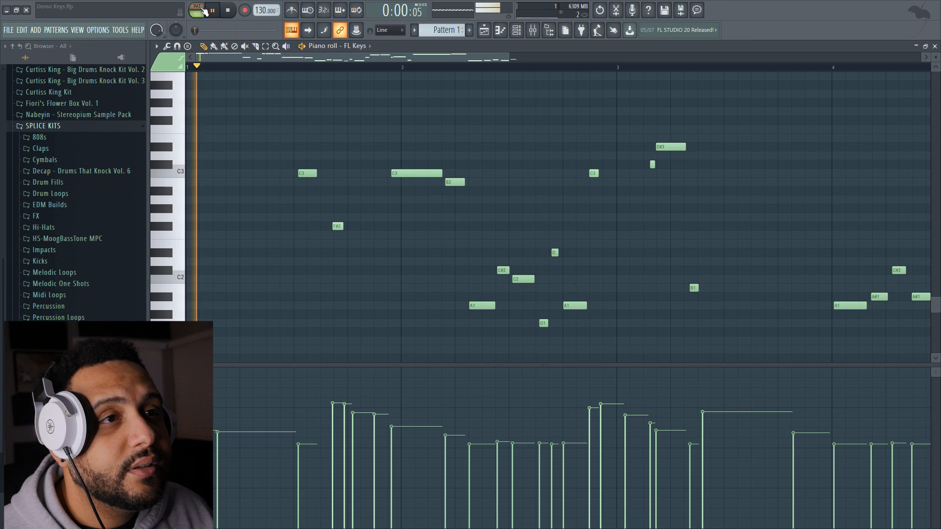
pyautogui.scroll(4, 341, 111)
pyautogui.scroll(2, 341, 111)
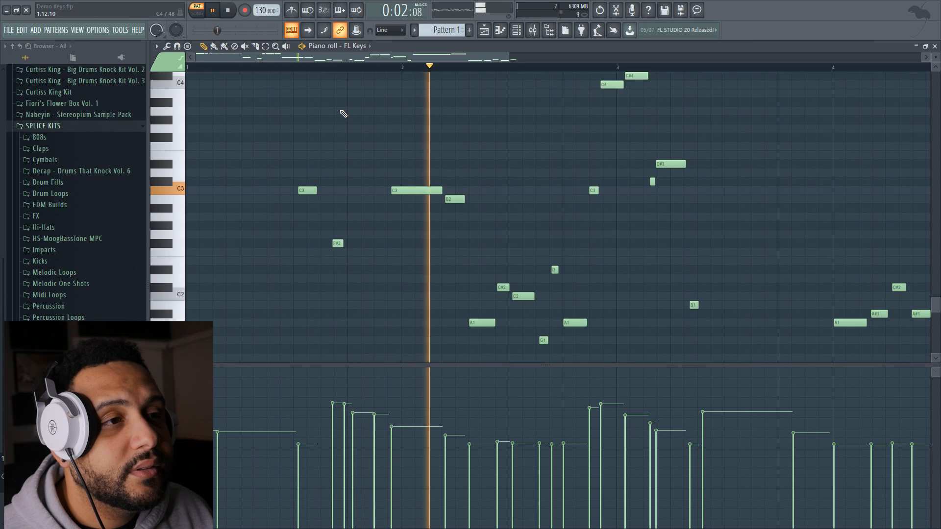
pyautogui.scroll(-6, 343, 111)
pyautogui.press('space')
# Delete all the lower converted notes below C4 in the FL Keys piano roll, keeping only the upper melody notes
pyautogui.moveTo(507, 59); pyautogui.dragTo(653, 98)
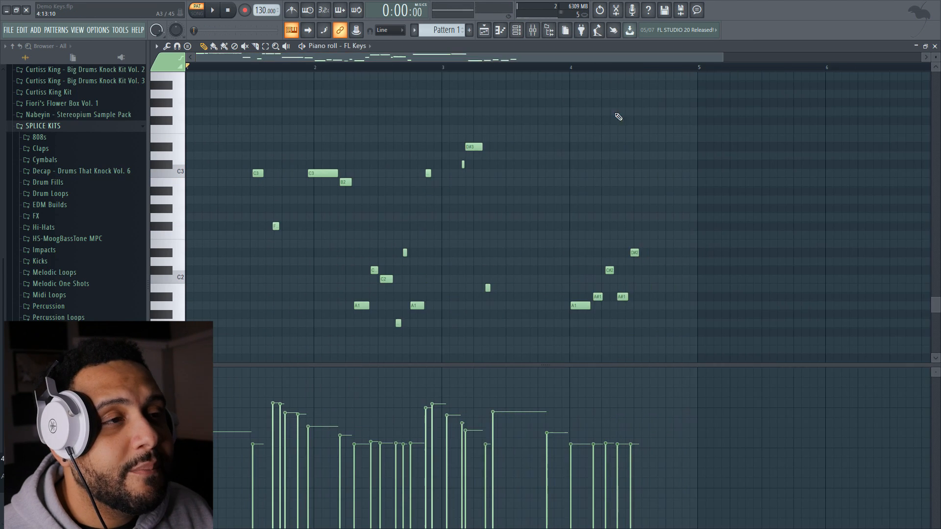
pyautogui.scroll(1, 303, 71)
pyautogui.moveTo(703, 142); pyautogui.dragTo(187, 365)
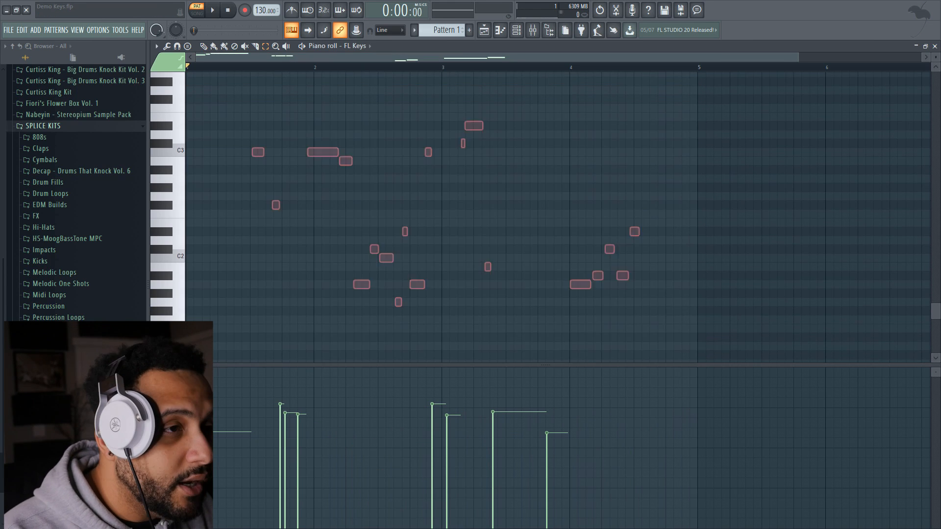
# Raise the velocities of the remaining melody notes to about maximum and close the piano roll
pyautogui.scroll(9, 232, 259)
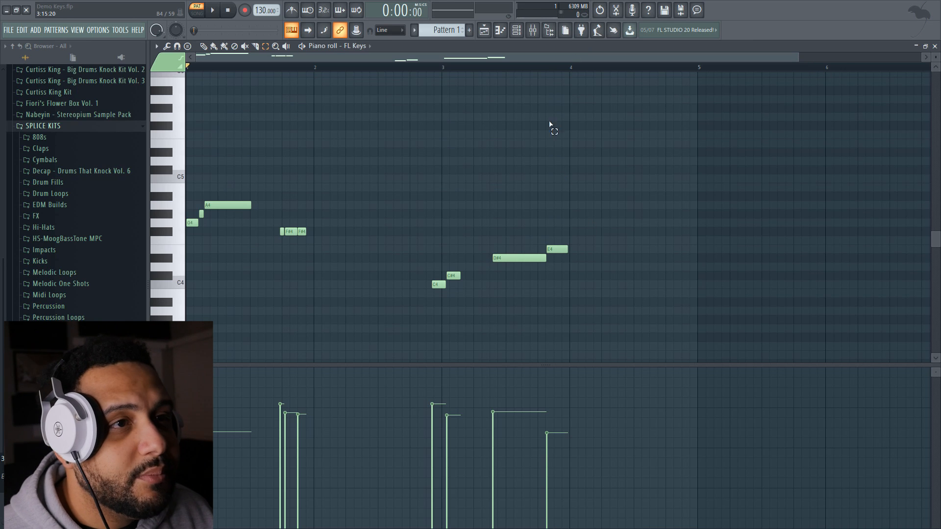
pyautogui.moveTo(554, 387)
pyautogui.mouseDown()
pyautogui.moveTo(231, 260)
pyautogui.moveTo(120, 234)
pyautogui.mouseUp()
pyautogui.scroll(-6, 348, 226)
pyautogui.scroll(5, 372, 223)
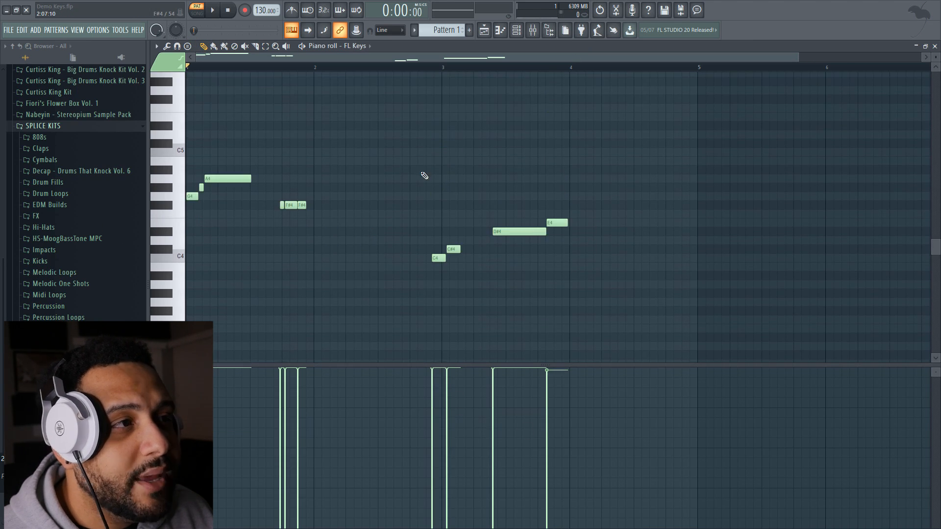
pyautogui.click(935, 46)
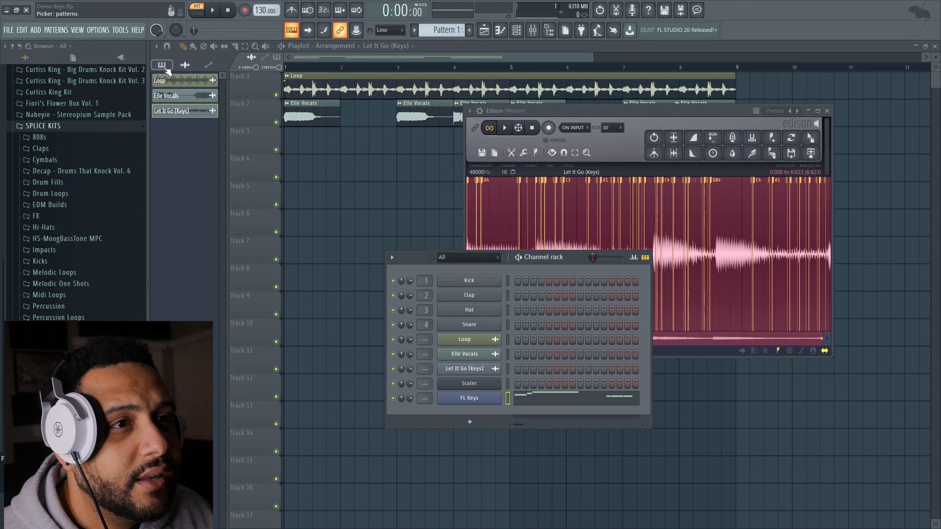
# Place Pattern 1 on Track 3 at bar 1 and extend the clip to the start of bar 5
pyautogui.click(162, 66)
pyautogui.moveTo(169, 81); pyautogui.dragTo(280, 142)
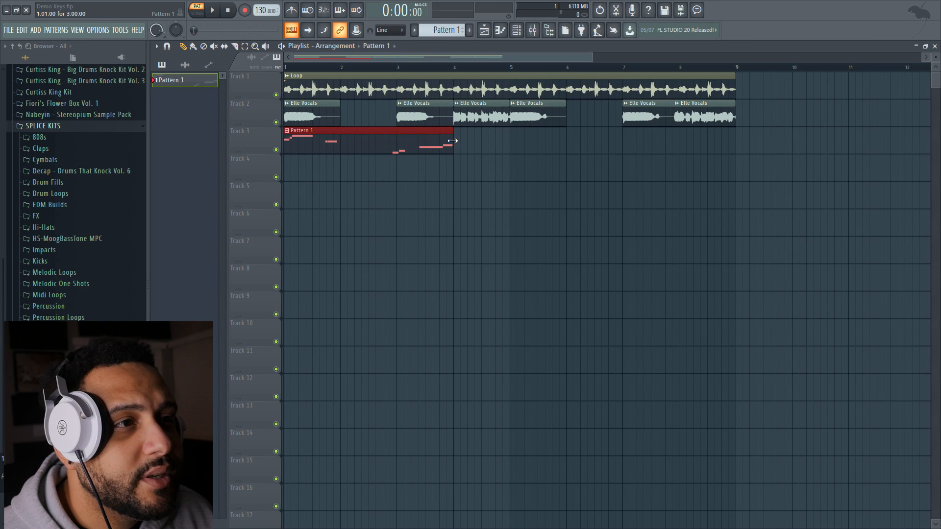
pyautogui.moveTo(474, 141); pyautogui.dragTo(496, 141)
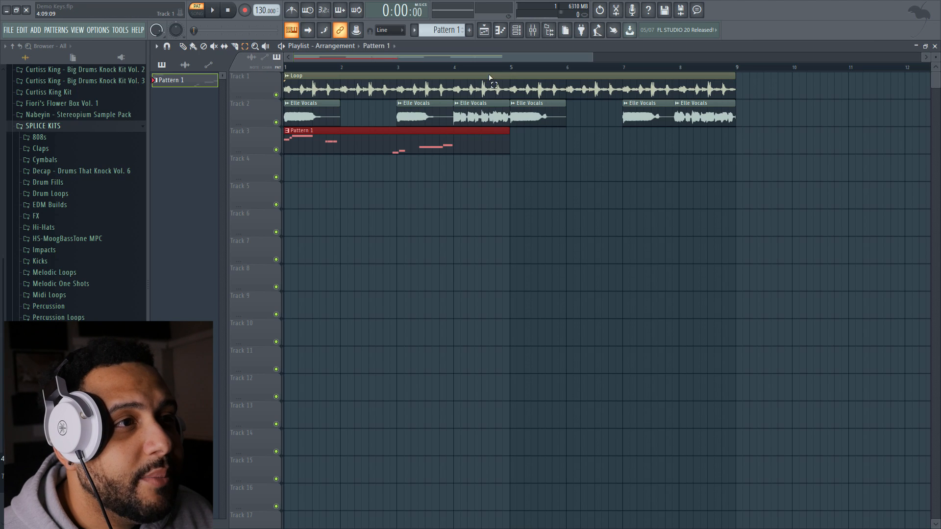
# Select bars 1 to 4 as the song loop and play the melody with the vocals while viewing its piano roll
pyautogui.moveTo(513, 67); pyautogui.dragTo(285, 68)
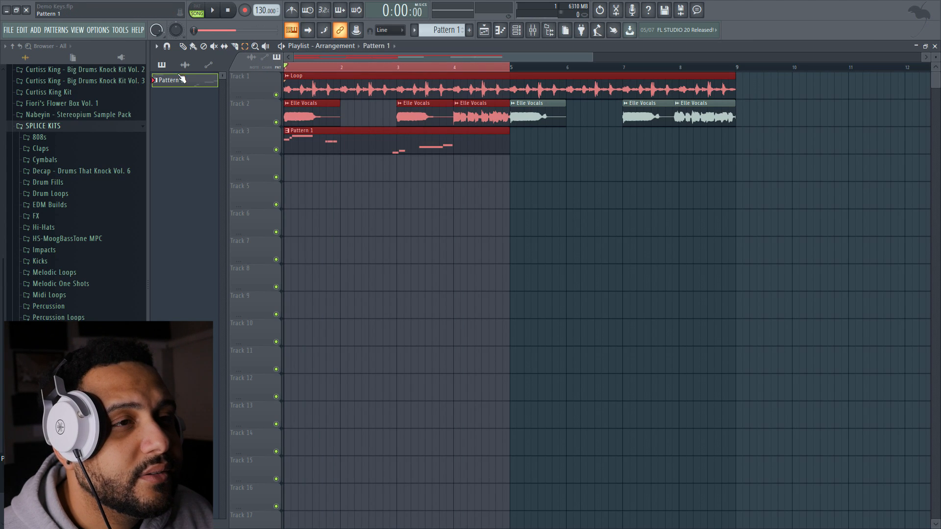
pyautogui.press('space')
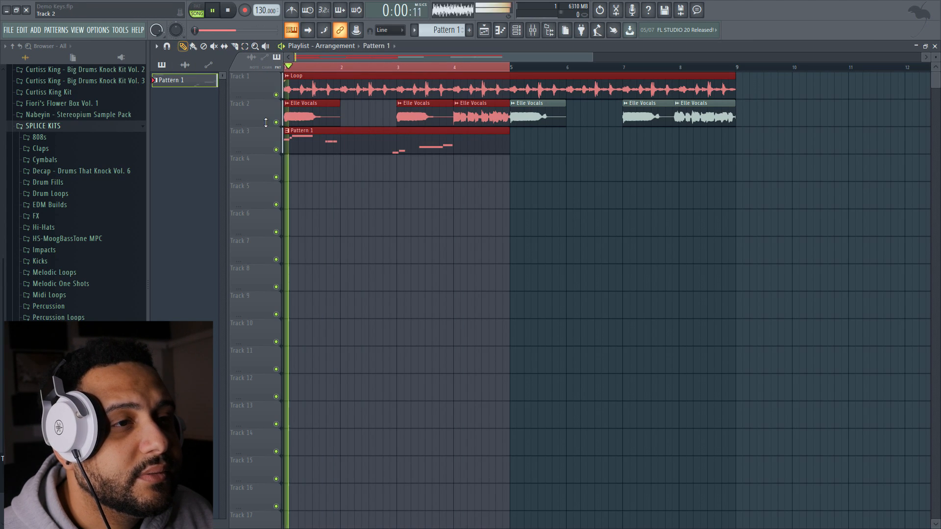
pyautogui.doubleClick(303, 143)
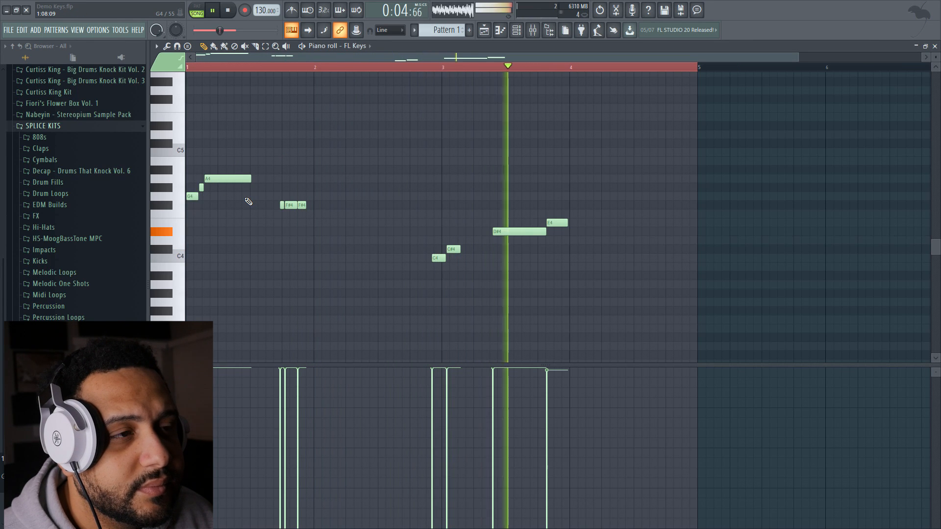
pyautogui.scroll(-3, 338, 196)
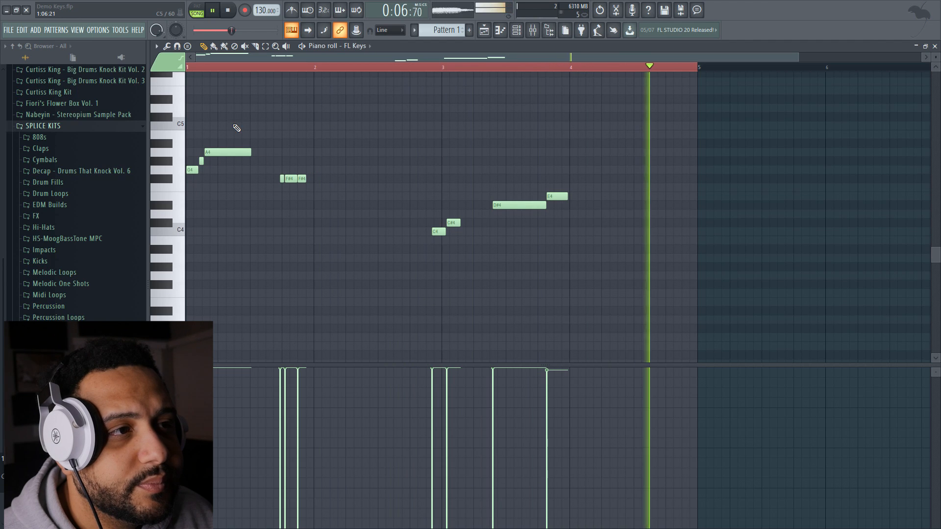
pyautogui.press('space')
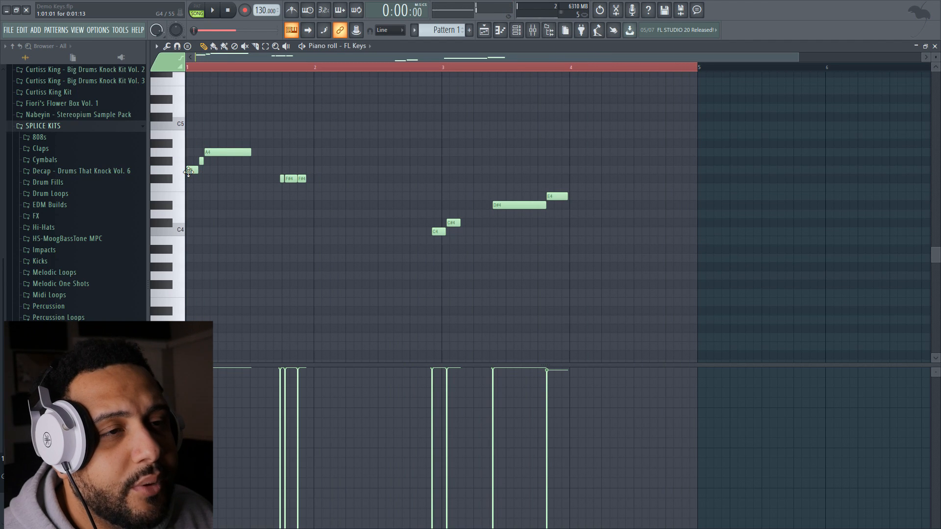
# Replace the three opening melody notes with one long G#4 note starting at bar 1, and check it by ear
pyautogui.rightClick(216, 152)
pyautogui.rightClick(201, 161)
pyautogui.rightClick(193, 170)
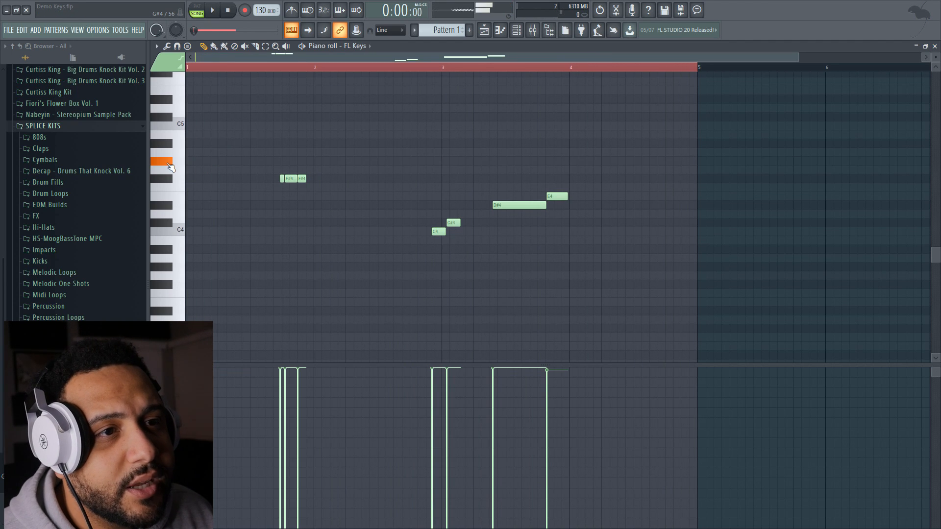
pyautogui.click(191, 165)
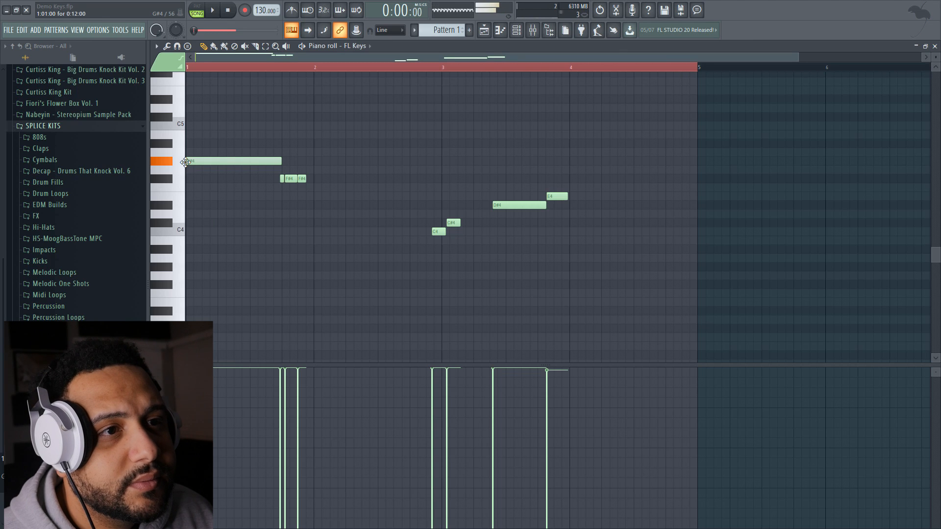
pyautogui.press('space')
pyautogui.press('space')
# Replace the three short F#4 notes with one long F#4 starting where the G#4 ends, and listen to the loop
pyautogui.rightClick(302, 180)
pyautogui.rightClick(291, 179)
pyautogui.press('space')
pyautogui.rightClick(282, 180)
pyautogui.click(283, 180)
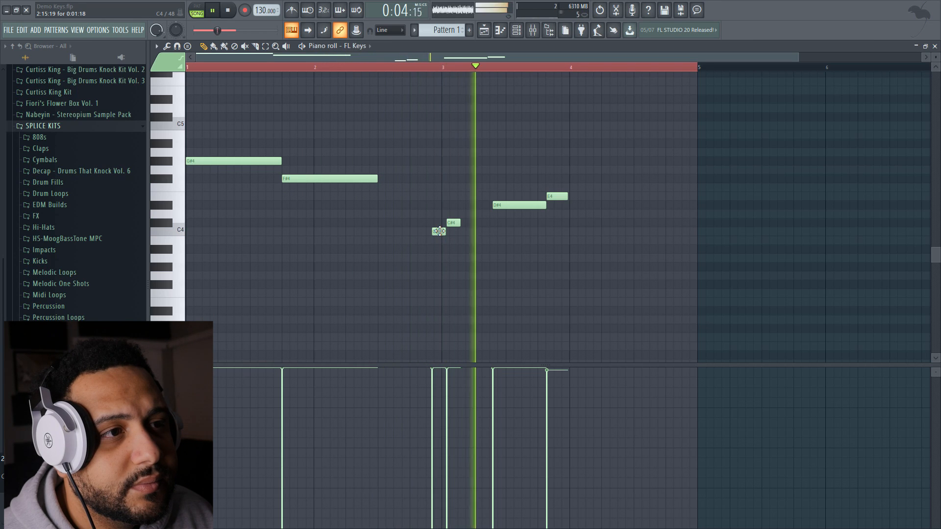
pyautogui.press('space')
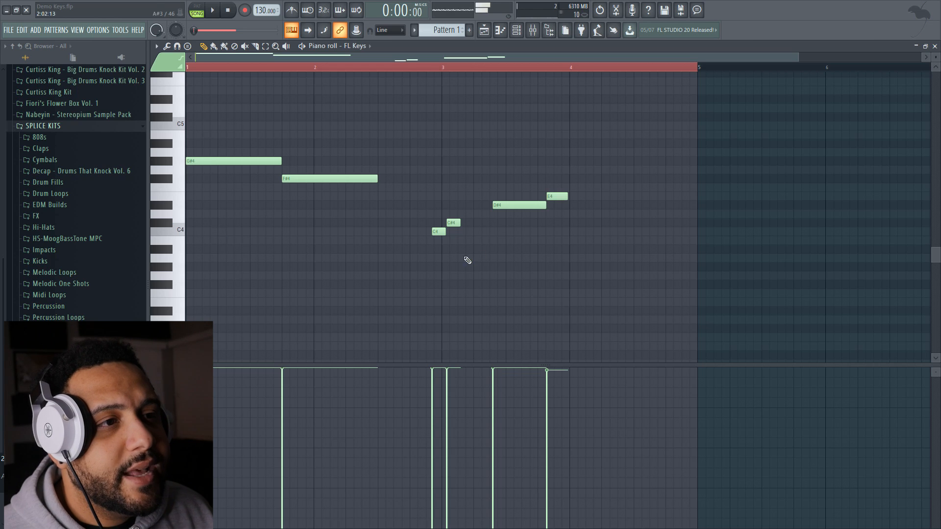
# Replace the short C4 and C#4 notes with one long C#4 at bar 3, and lengthen the F#4 to meet it
pyautogui.rightClick(452, 223)
pyautogui.rightClick(443, 231)
pyautogui.click(445, 224)
pyautogui.press('space')
pyautogui.moveTo(376, 178); pyautogui.dragTo(441, 179)
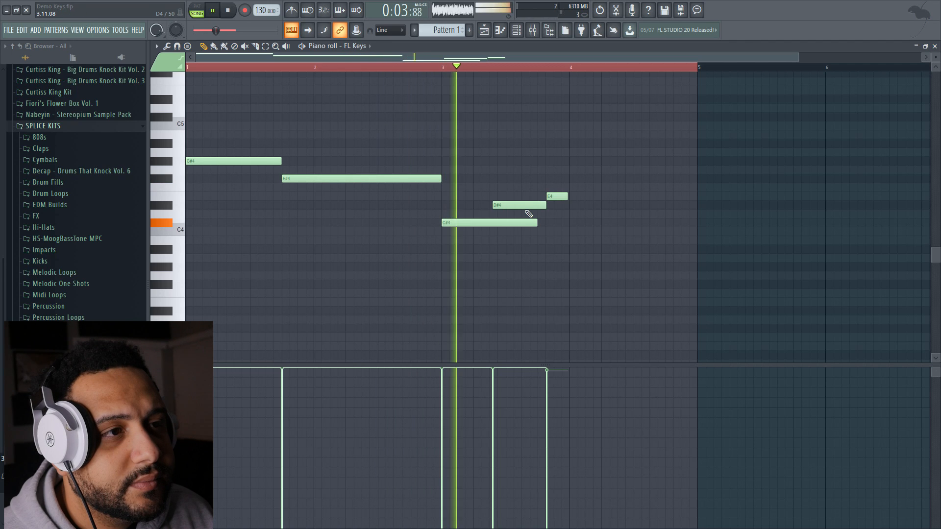
# Replace the D#4 and short E4 notes with one long E4 running from the end of the C#4 to bar 5
pyautogui.rightClick(539, 206)
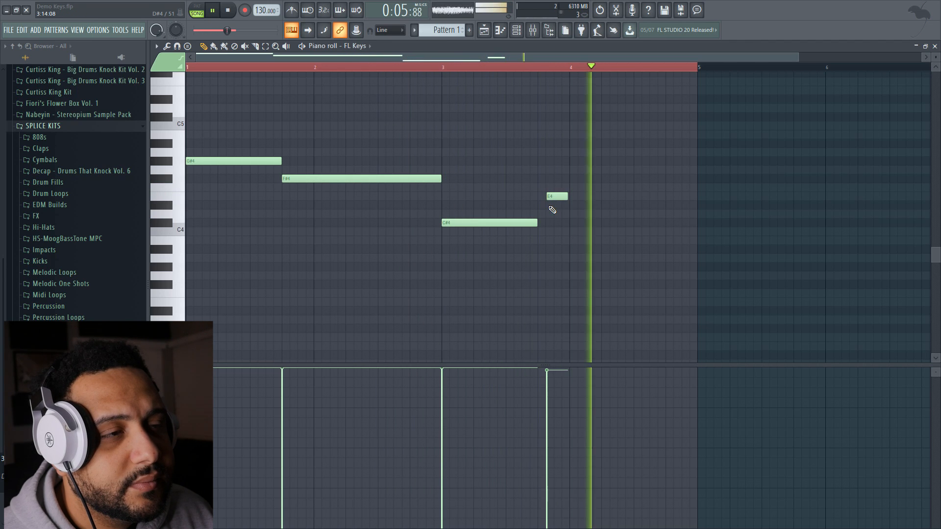
pyautogui.rightClick(551, 197)
pyautogui.click(540, 196)
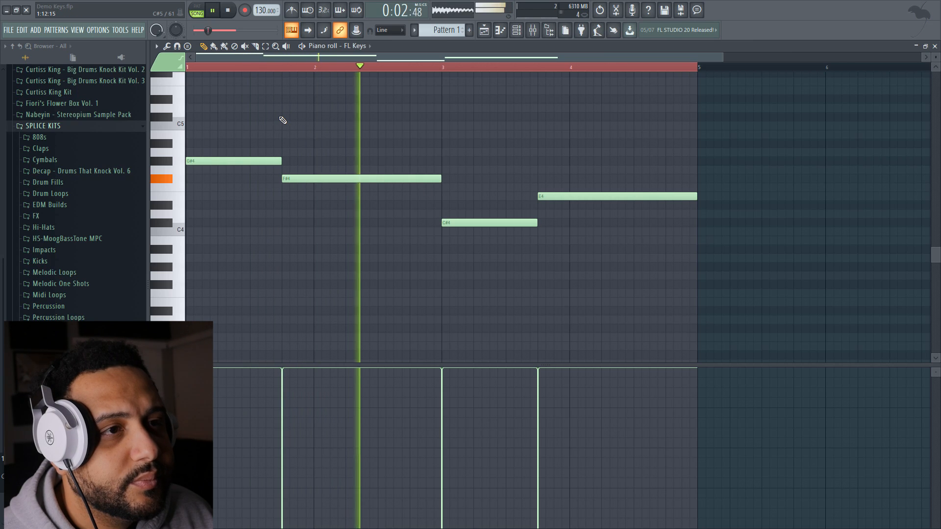
# Duplicate the four-bar melody so it repeats from bar 5 to bar 9, listen to it, and close the piano roll
pyautogui.press('space')
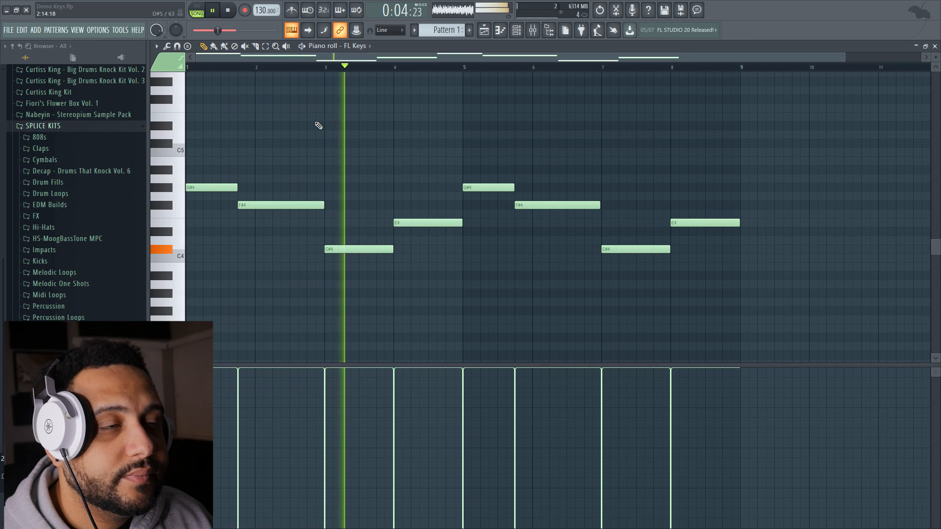
pyautogui.scroll(-1, 349, 126)
pyautogui.scroll(2, 402, 130)
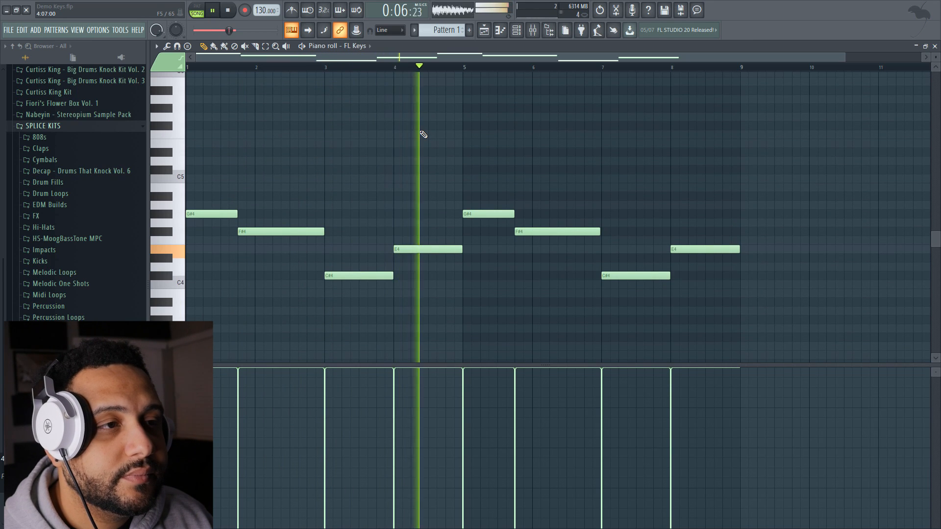
pyautogui.scroll(2, 424, 135)
pyautogui.scroll(-2, 423, 134)
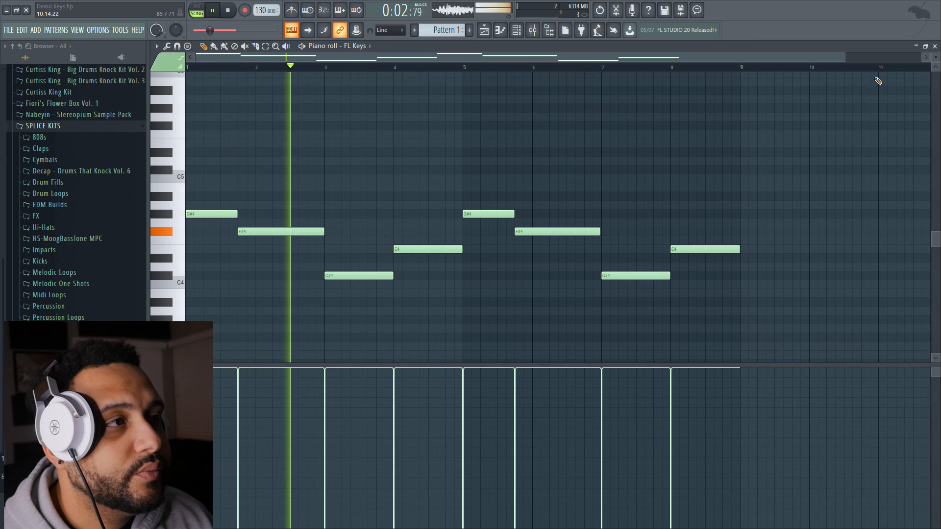
pyautogui.press('space')
pyautogui.click(935, 46)
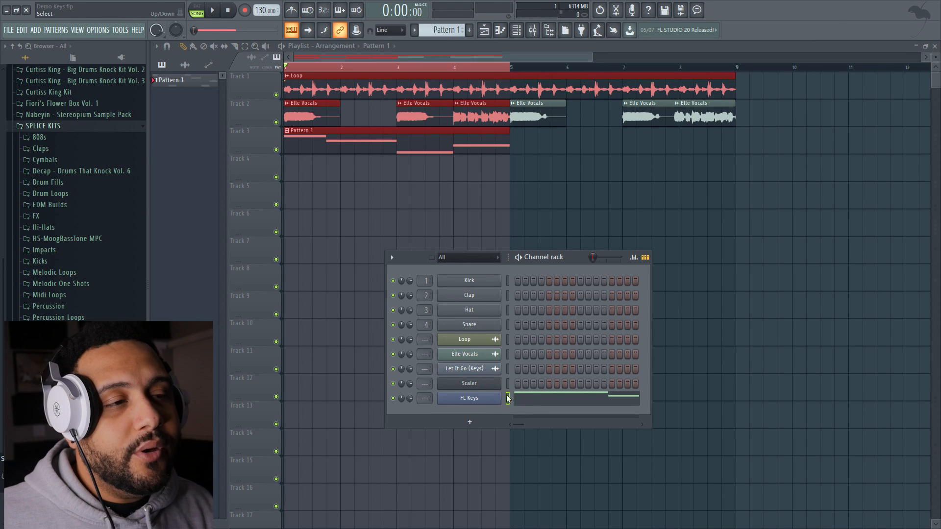
# Copy the FL Keys melody notes into the Scaler channel and mute FL Keys
pyautogui.click(518, 406)
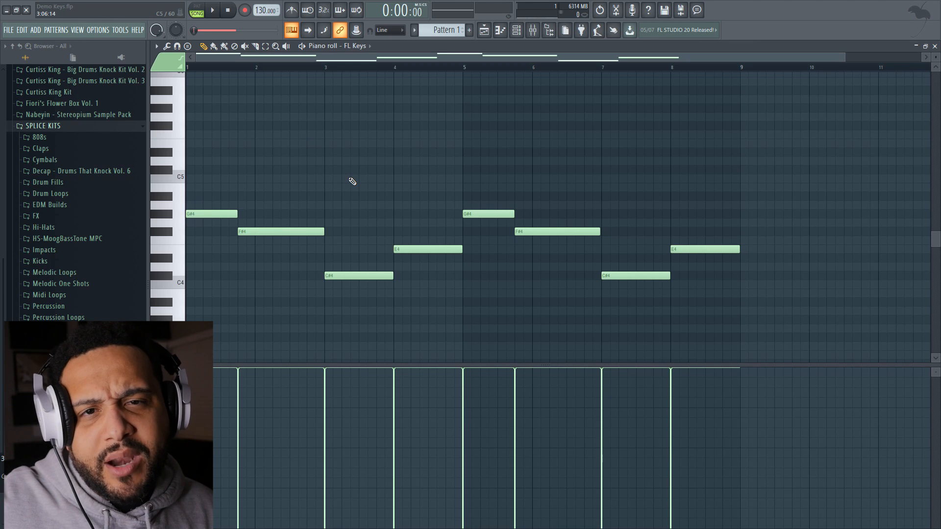
pyautogui.click(935, 46)
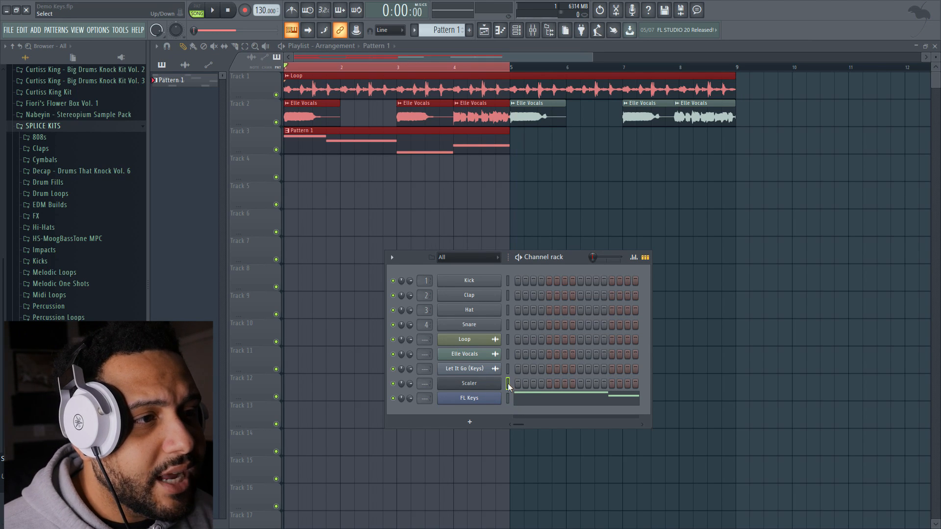
pyautogui.hotkey('ctrl', 'v')
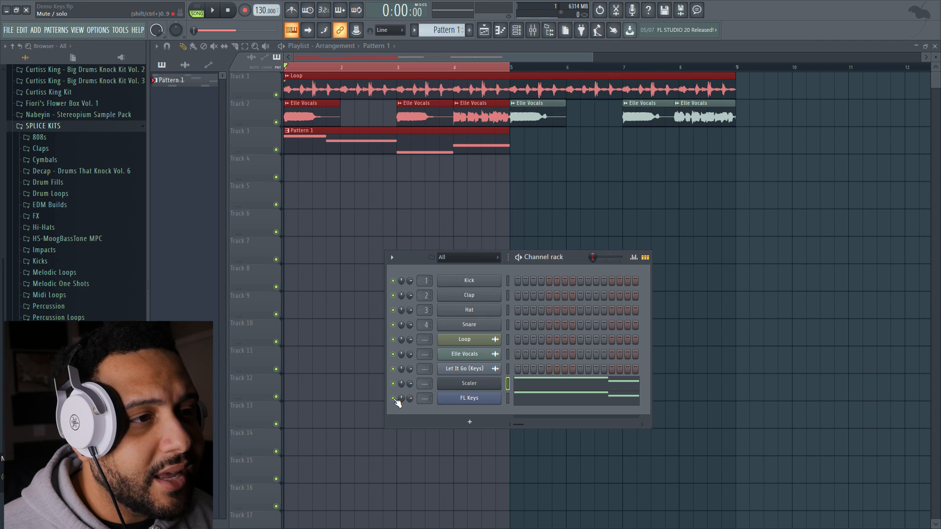
pyautogui.click(393, 399)
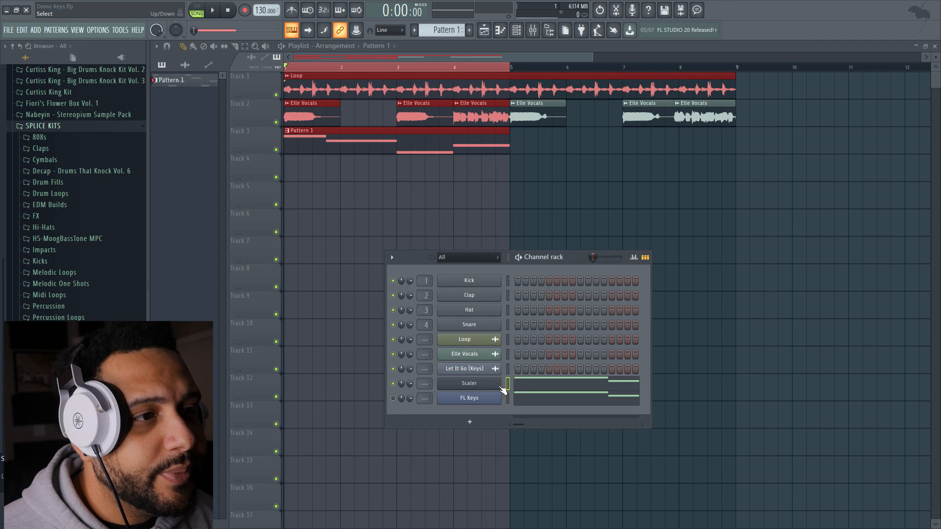
pyautogui.moveTo(407, 387); pyautogui.dragTo(408, 381)
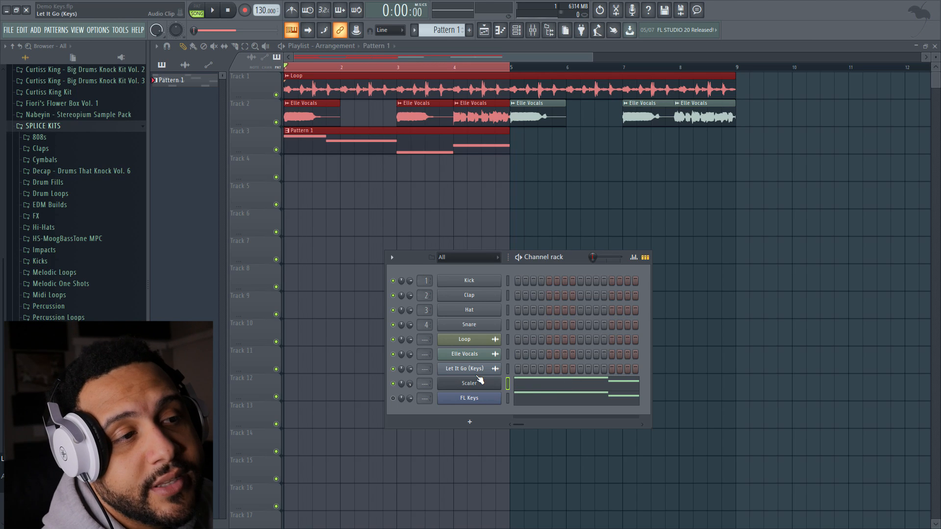
# Play the arrangement with the melody on Scaler and check its notes in the piano roll
pyautogui.press('space')
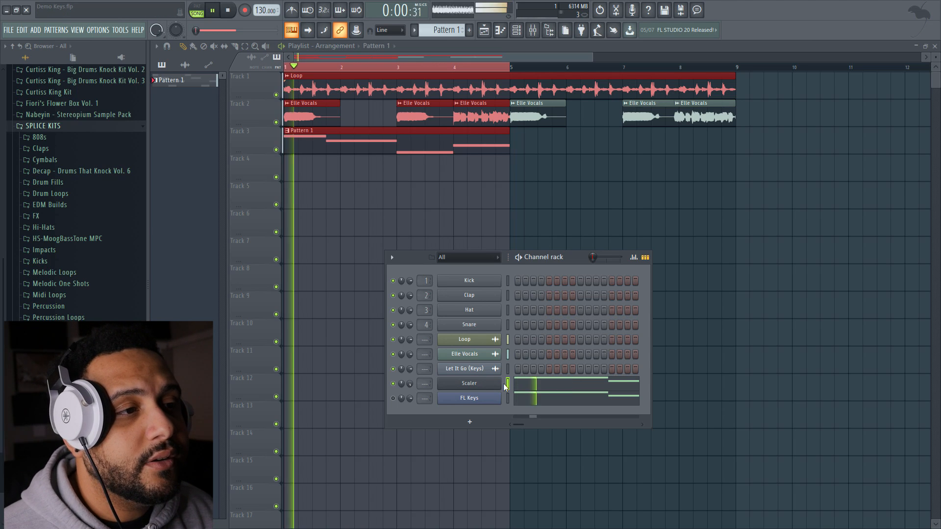
pyautogui.click(529, 385)
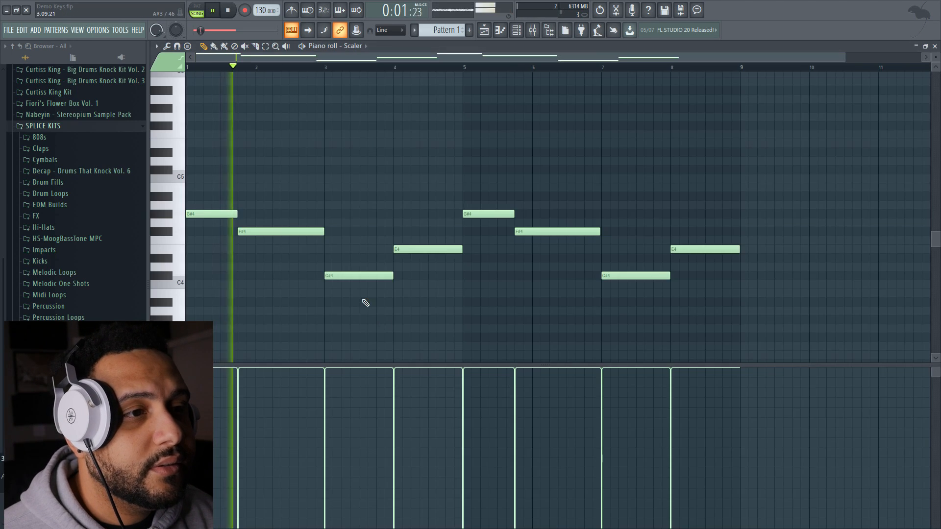
pyautogui.click(935, 46)
pyautogui.press('space')
# Set Scaler's internal sound to Synth 3, listen to the loop, and move the plugin clear of the channel rack
pyautogui.click(466, 384)
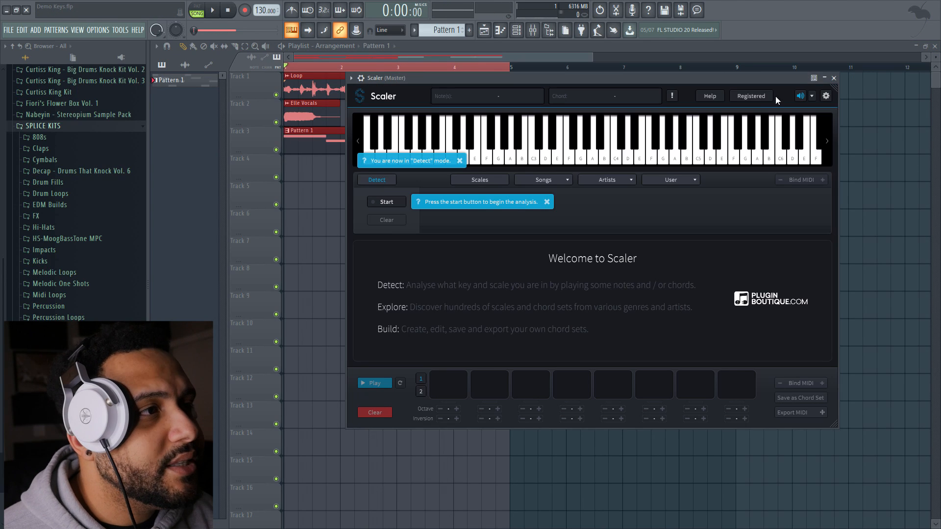
pyautogui.click(812, 96)
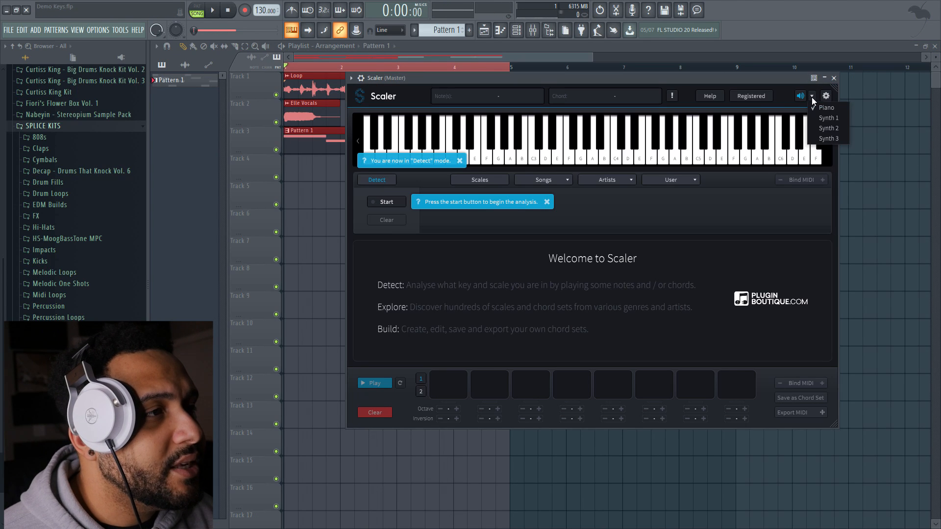
pyautogui.click(831, 137)
pyautogui.press('space')
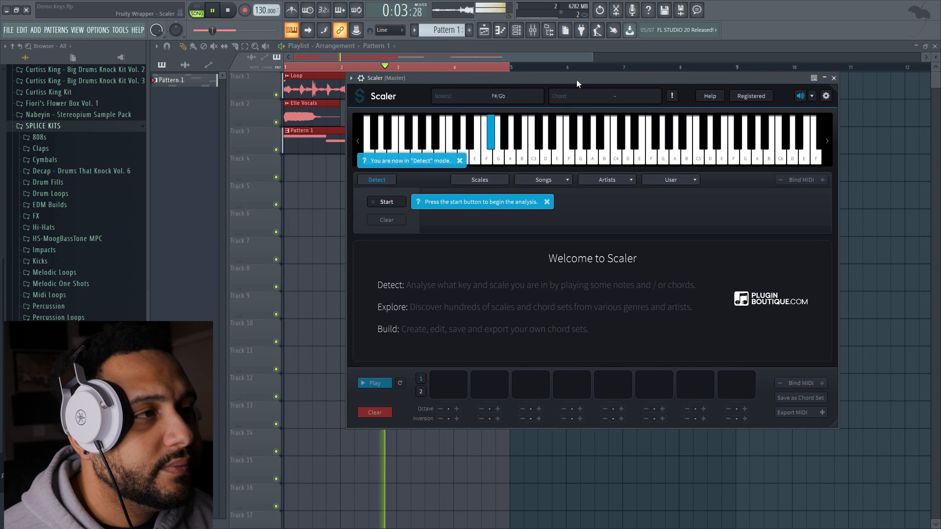
pyautogui.moveTo(498, 76); pyautogui.dragTo(726, 105)
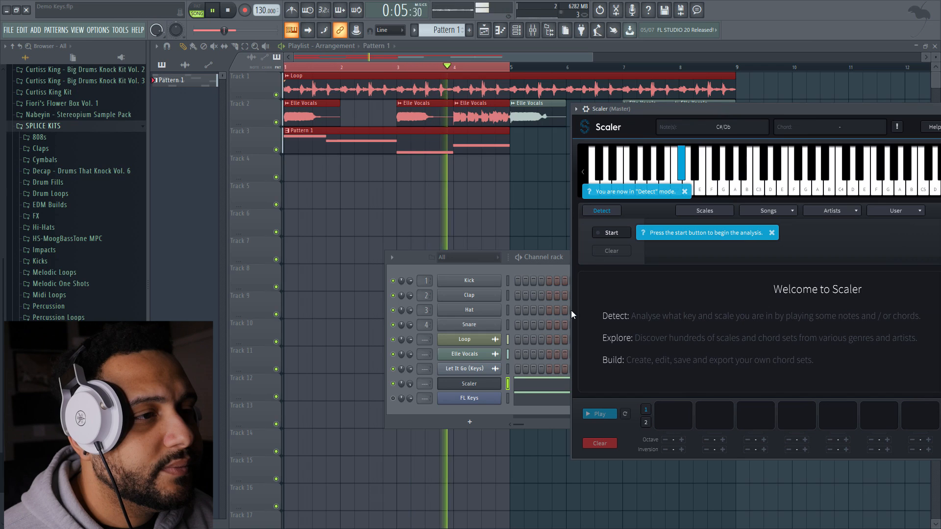
# Transpose all the Scaler melody notes up one octave, then close the piano roll and stop playback
pyautogui.click(524, 384)
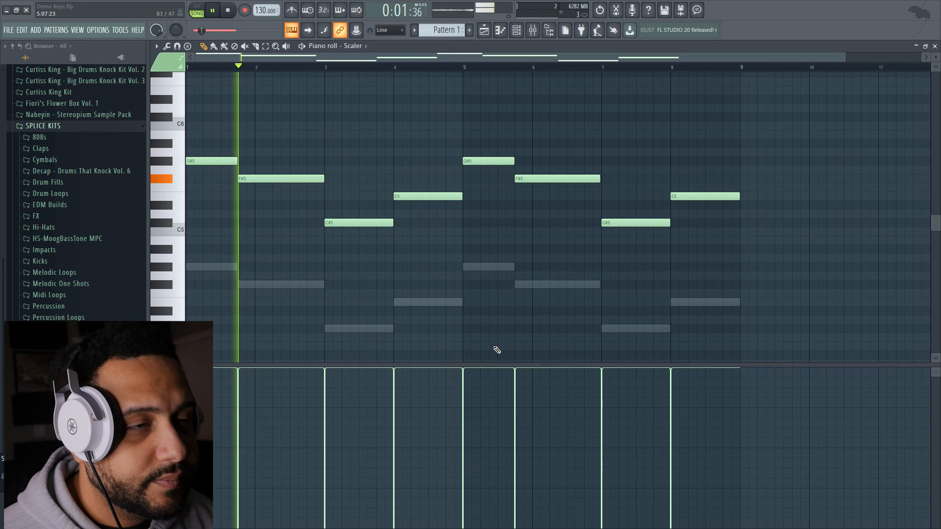
pyautogui.scroll(3, 242, 244)
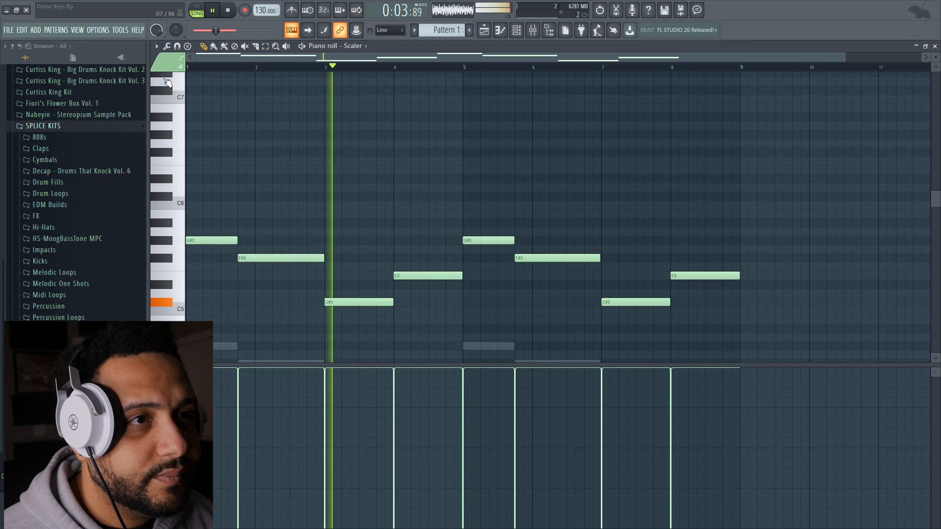
pyautogui.click(934, 46)
pyautogui.press('space')
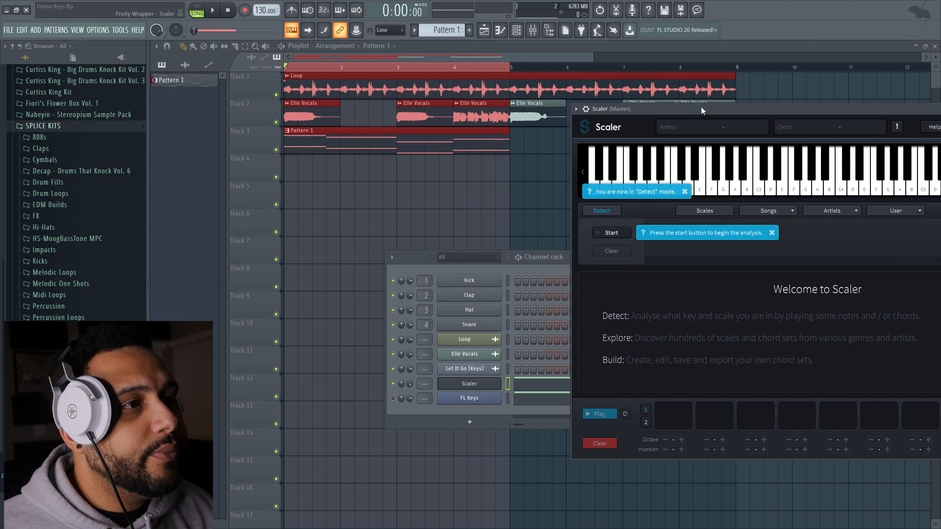
# Dismiss Scaler's opening hints, start its Detect analysis, and play the arrangement to feed it the melody
pyautogui.moveTo(701, 107); pyautogui.dragTo(425, 88)
pyautogui.click(408, 174)
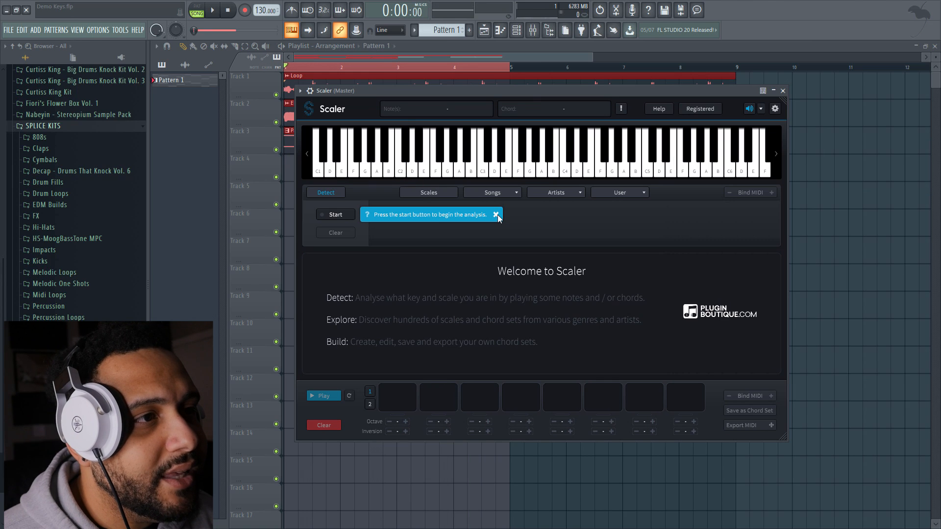
pyautogui.click(496, 215)
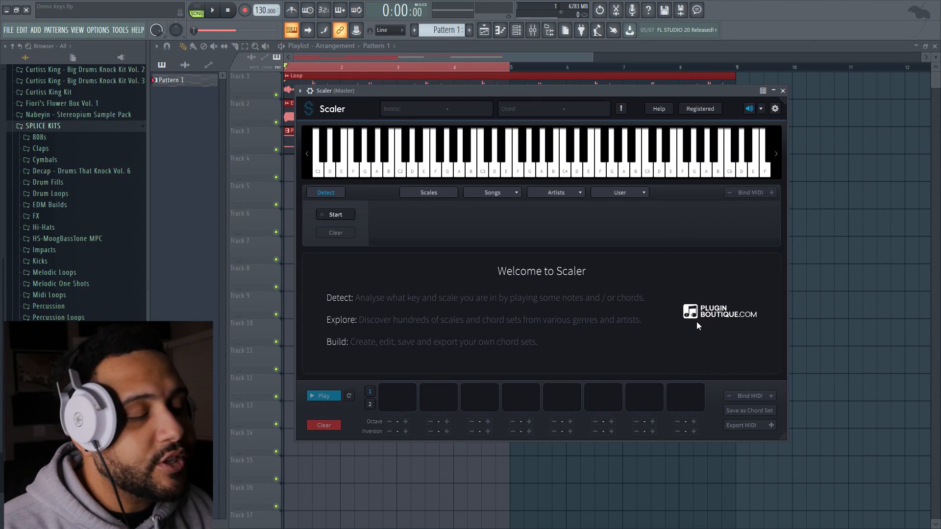
pyautogui.click(342, 217)
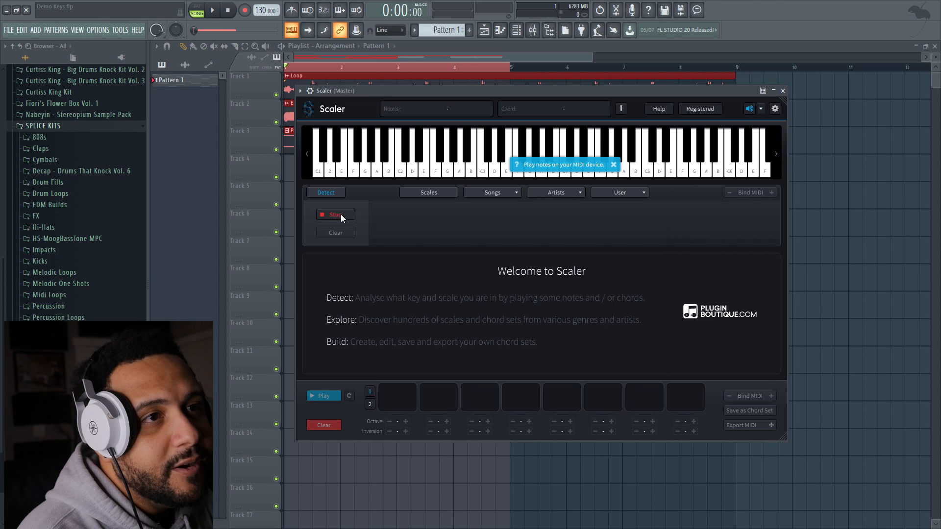
pyautogui.click(214, 11)
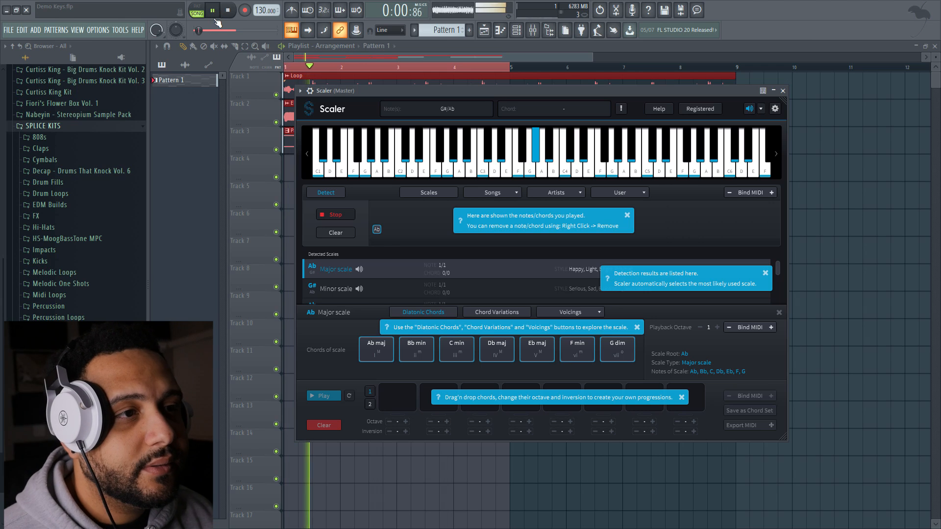
# Clear the hints during detection, stop playback once the melody is captured, audition the first detected note, and end the analysis
pyautogui.click(627, 215)
pyautogui.click(766, 273)
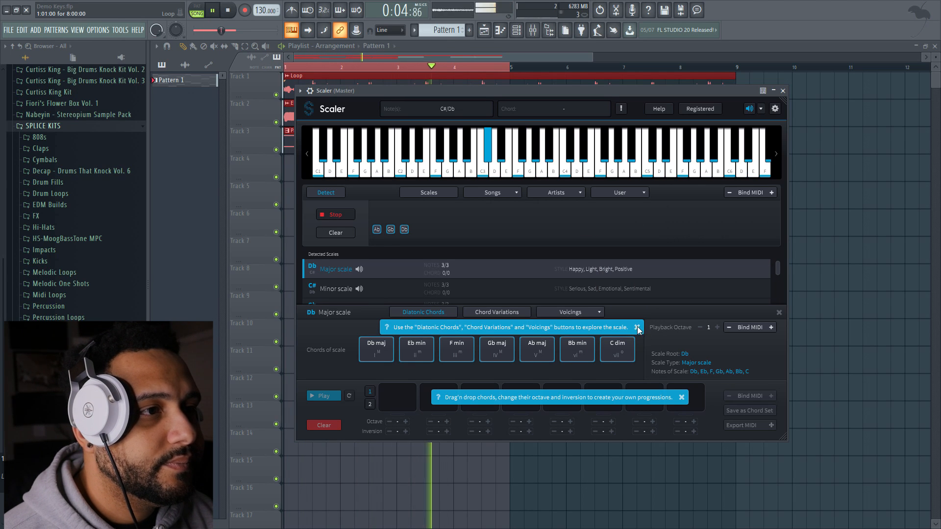
pyautogui.click(636, 327)
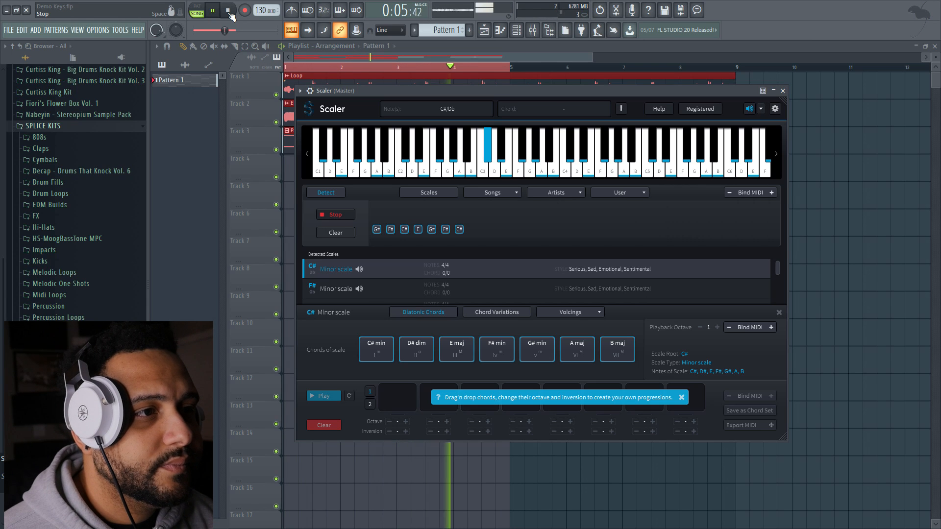
pyautogui.click(228, 11)
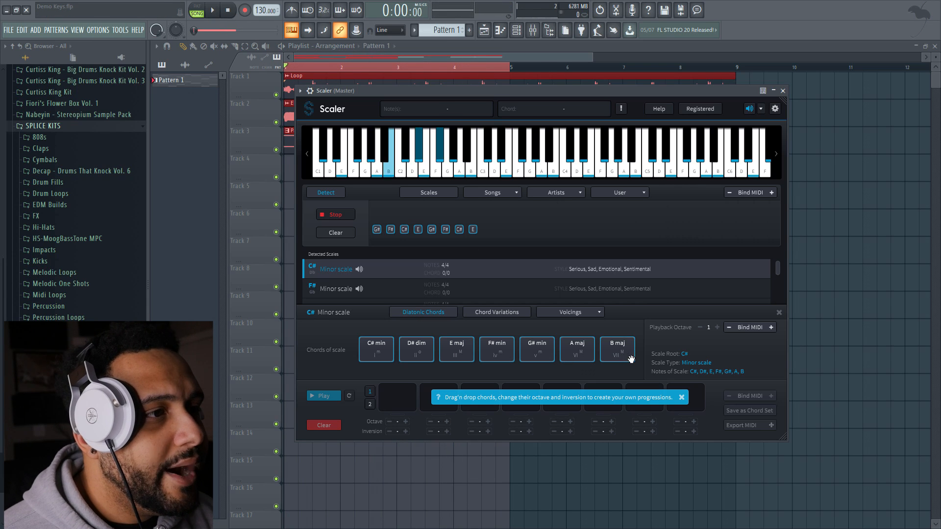
pyautogui.click(378, 228)
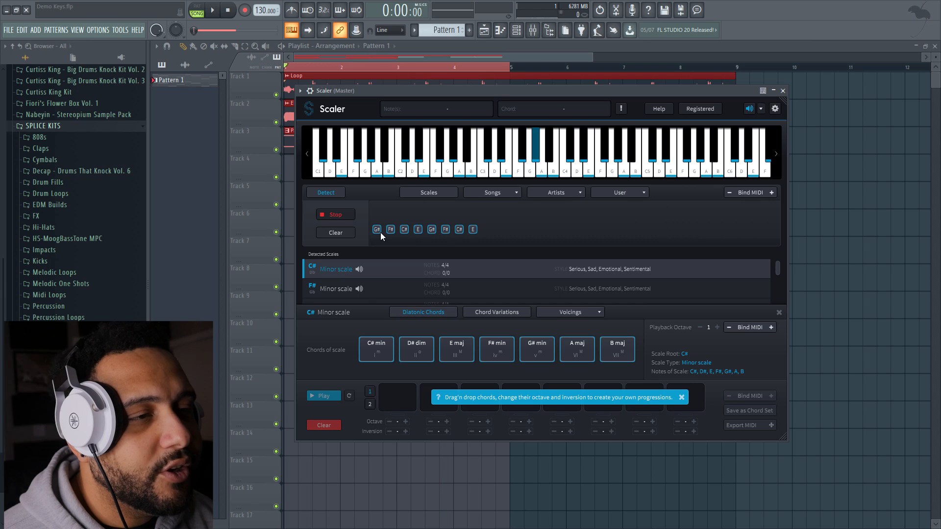
pyautogui.click(340, 218)
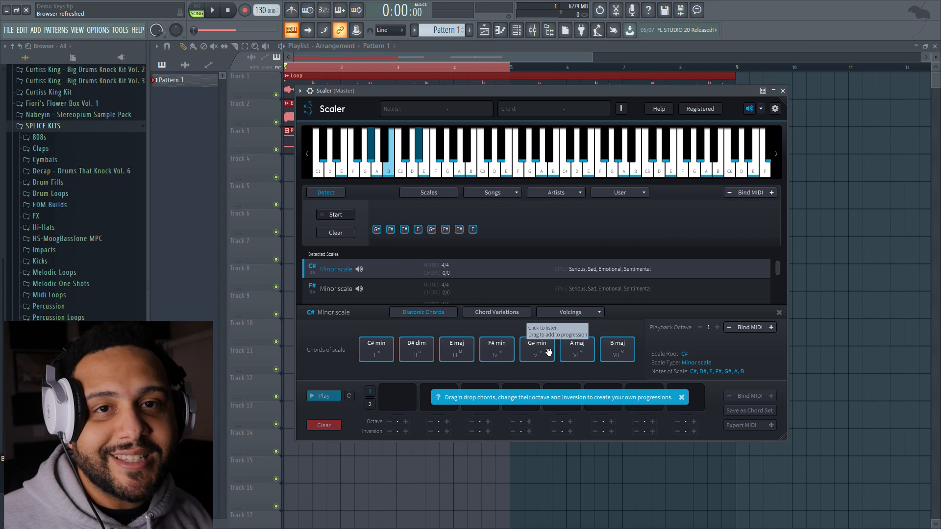
# Bind the C# minor scale chords to MIDI at playback octave 2 and audition the F# min chord
pyautogui.click(743, 328)
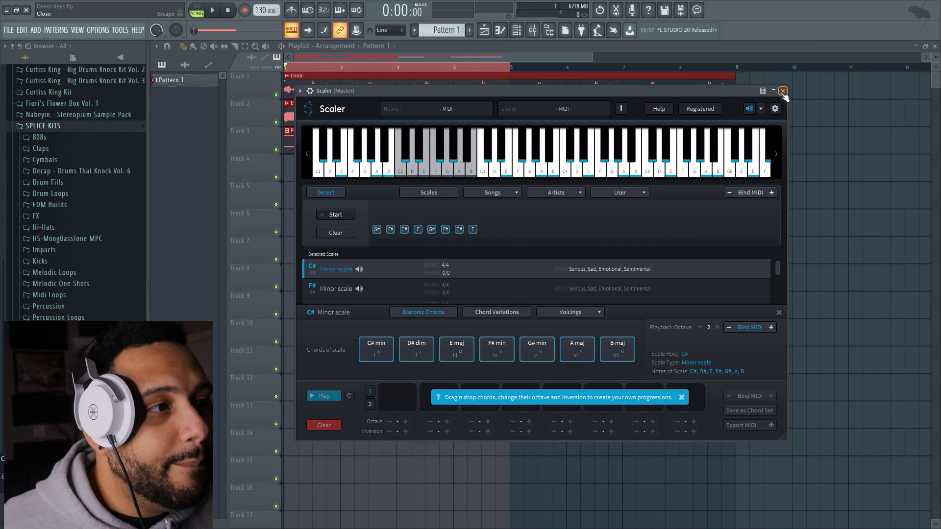
pyautogui.click(513, 359)
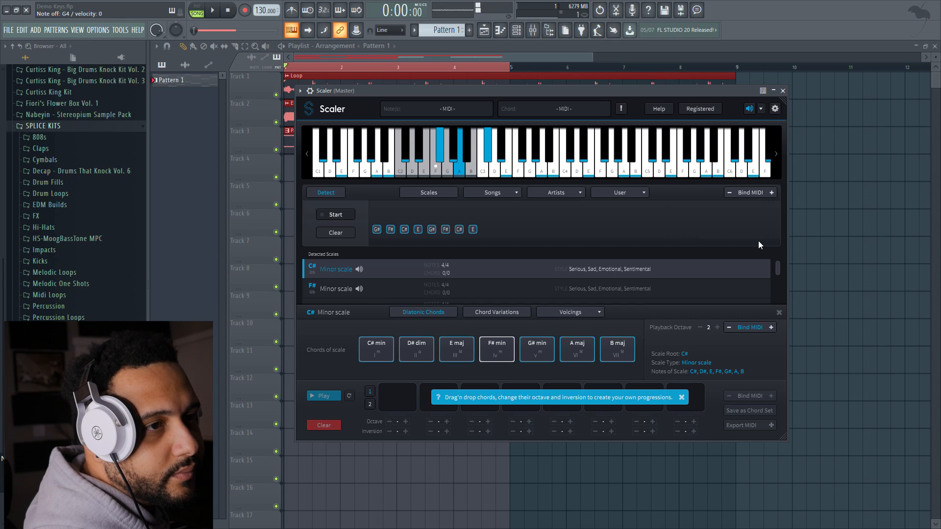
# Build a four-chord progression in Scaler starting with C# min and E maj, filling the next two slots from the scale chords
pyautogui.moveTo(385, 355); pyautogui.dragTo(406, 406)
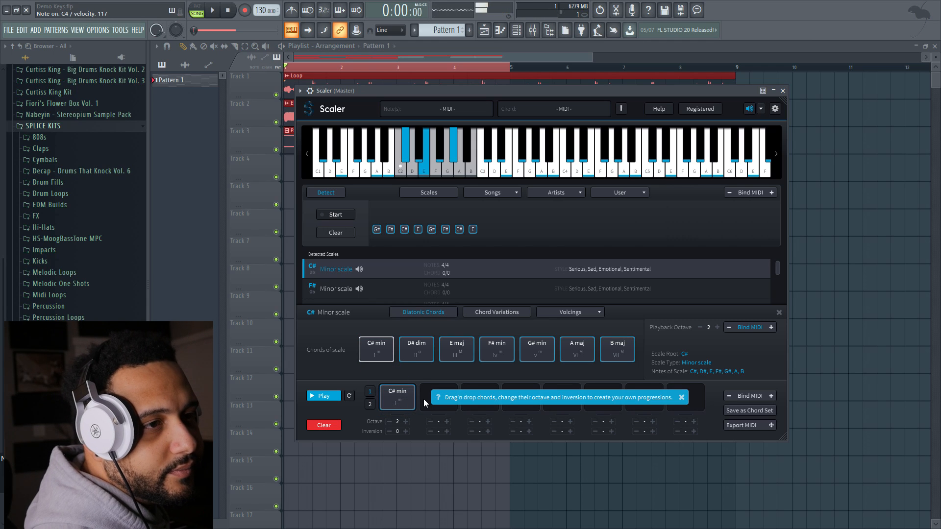
pyautogui.moveTo(455, 345); pyautogui.dragTo(447, 391)
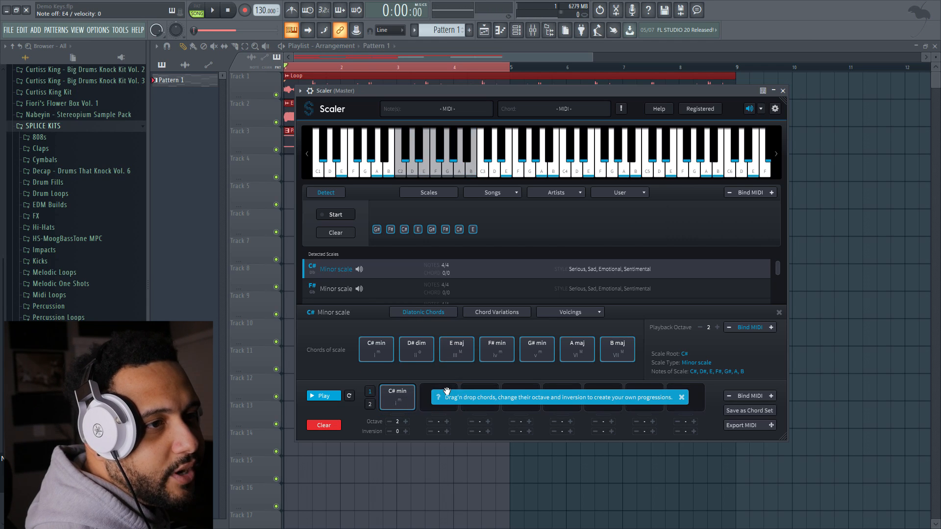
pyautogui.click(682, 398)
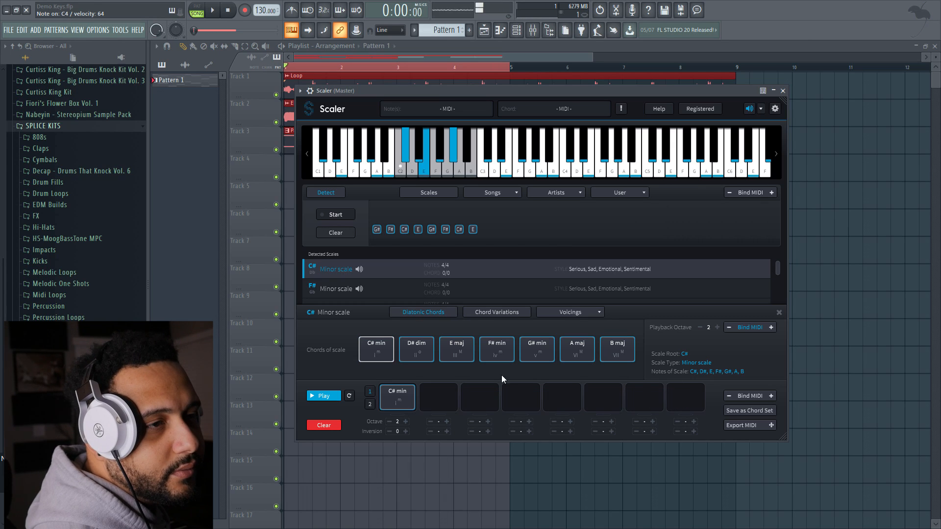
pyautogui.moveTo(477, 359); pyautogui.dragTo(449, 398)
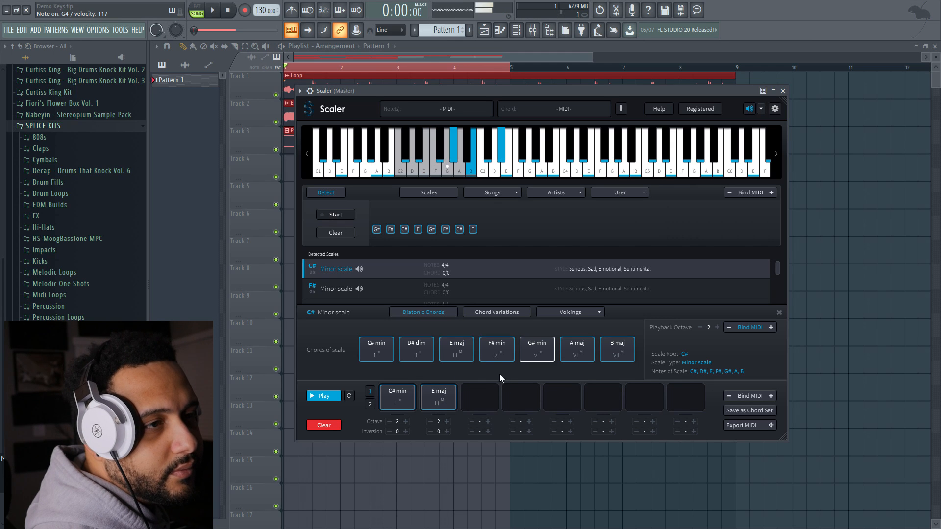
pyautogui.moveTo(502, 372); pyautogui.dragTo(483, 392)
pyautogui.moveTo(498, 356); pyautogui.dragTo(521, 396)
# Export the four-chord progression as MIDI onto the Scaler channel and play it with the arrangement
pyautogui.moveTo(574, 92); pyautogui.dragTo(725, 50)
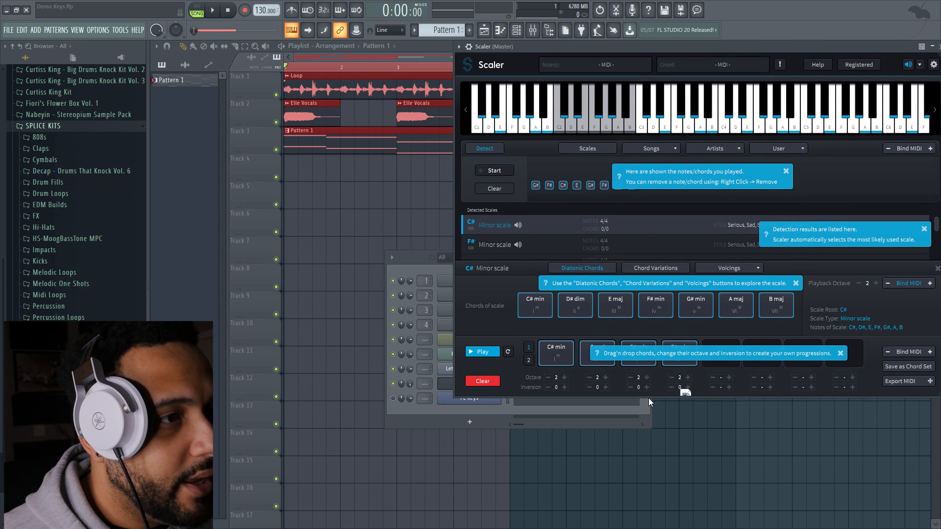
pyautogui.moveTo(443, 387); pyautogui.dragTo(449, 387)
pyautogui.press('space')
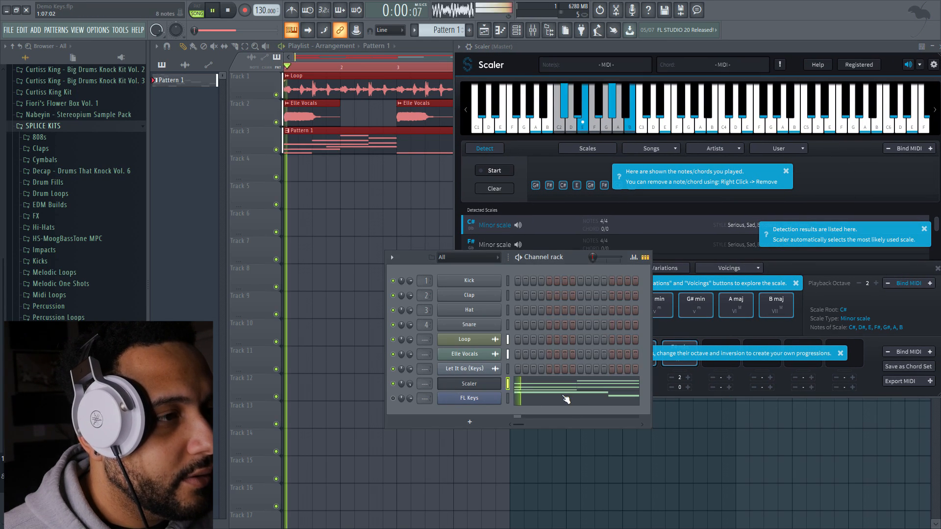
# Stretch all four chords in the Scaler channel's piano roll together so the progression ends at bar 4, and play it back
pyautogui.click(536, 384)
pyautogui.scroll(-4, 393, 236)
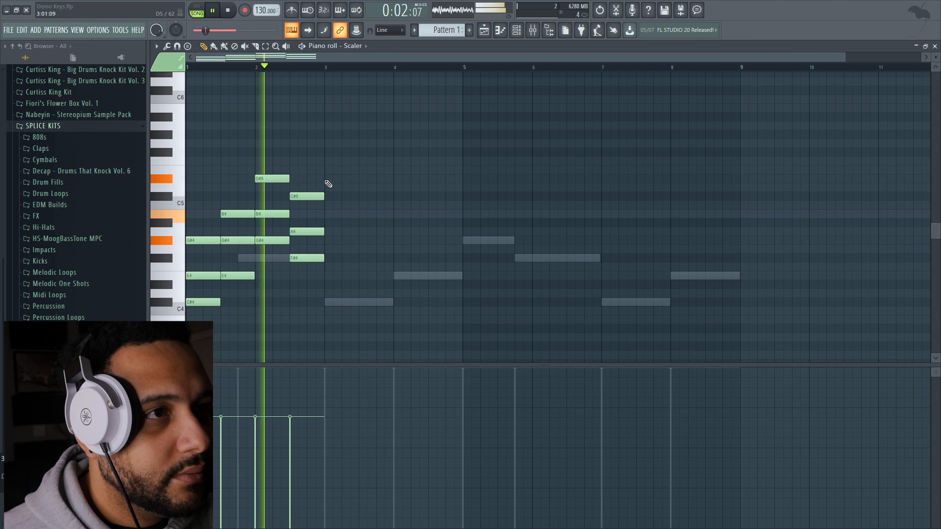
pyautogui.press('space')
pyautogui.moveTo(225, 159); pyautogui.dragTo(356, 317)
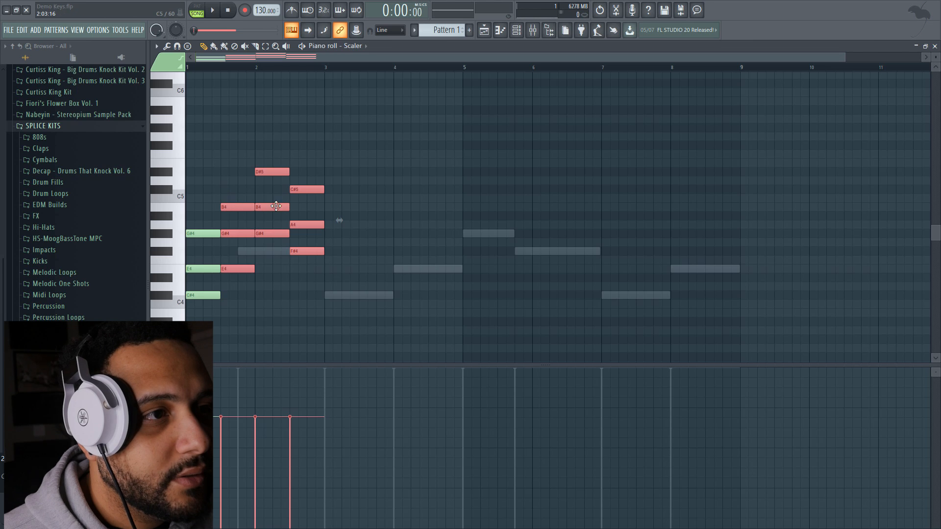
pyautogui.hotkey('ctrl', 'a')
pyautogui.moveTo(337, 238); pyautogui.dragTo(406, 235)
pyautogui.press('space')
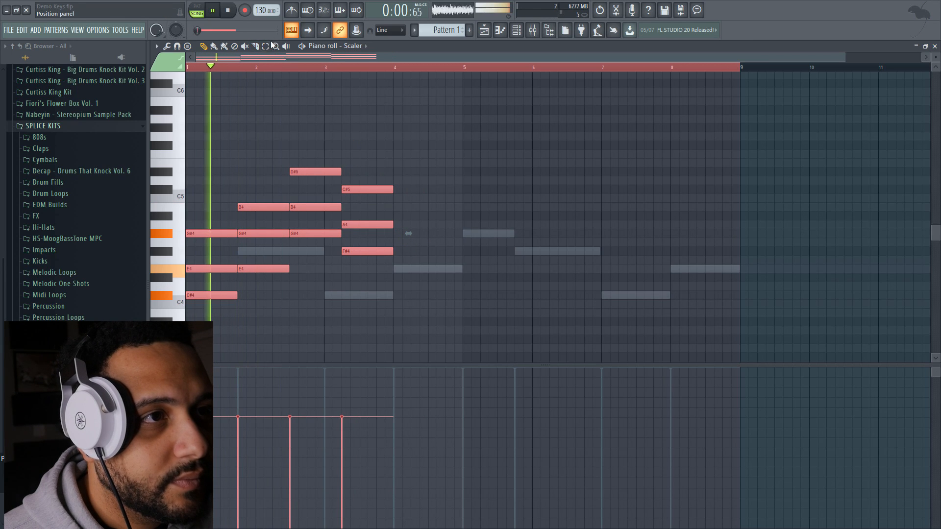
# Move the last two chords to start at bar 3 and stretch them to one bar each, ending at bar 5
pyautogui.moveTo(322, 133); pyautogui.dragTo(376, 361)
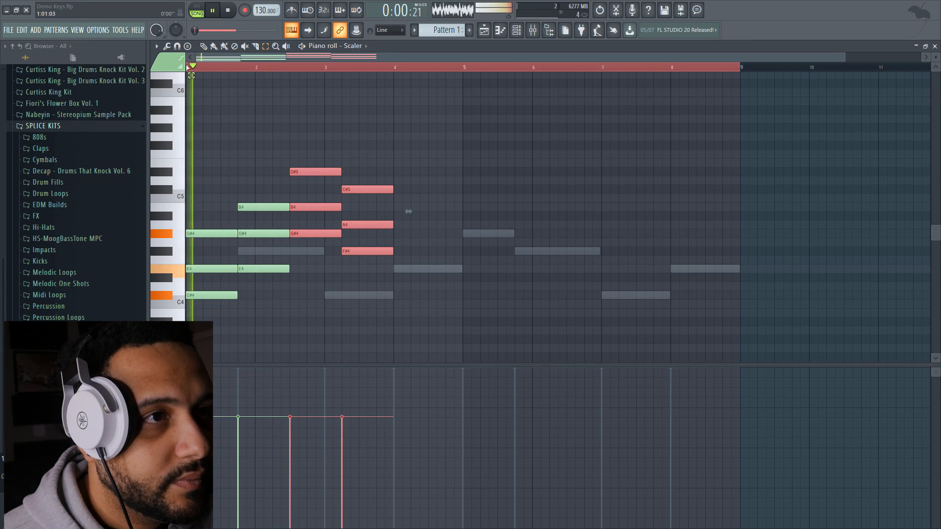
pyautogui.moveTo(406, 212)
pyautogui.mouseDown()
pyautogui.moveTo(472, 210)
pyautogui.moveTo(407, 211)
pyautogui.mouseUp()
pyautogui.moveTo(345, 174); pyautogui.dragTo(354, 173)
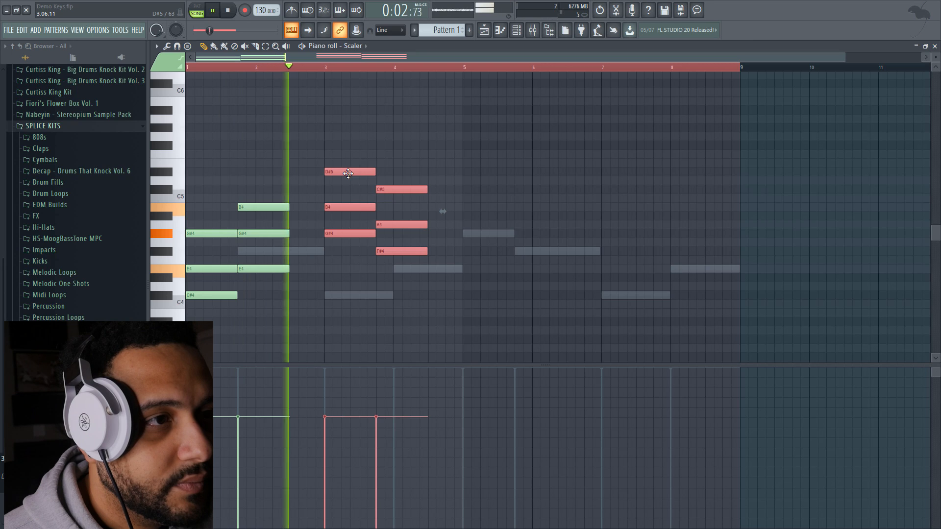
pyautogui.moveTo(442, 212); pyautogui.dragTo(477, 212)
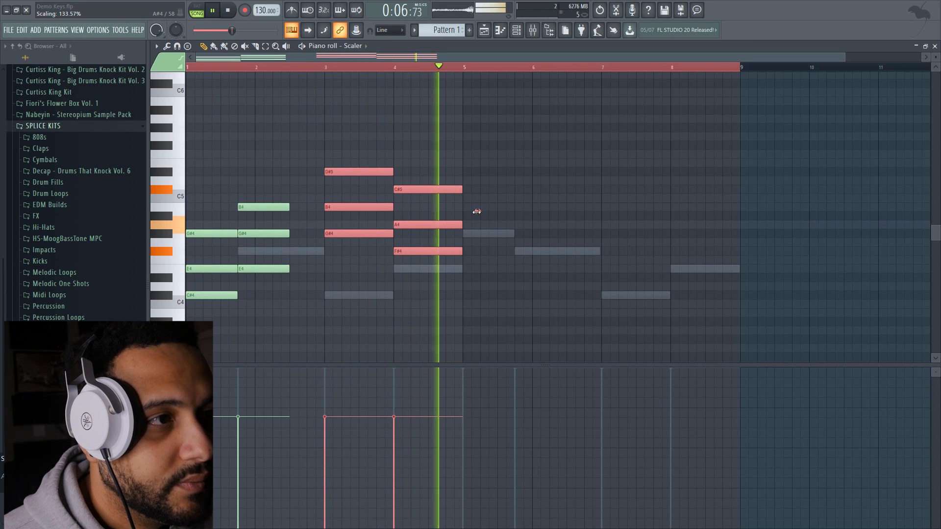
# Extend the second chord's three notes until they meet the third chord at bar 3
pyautogui.click(266, 47)
pyautogui.moveTo(268, 196); pyautogui.dragTo(274, 283)
pyautogui.hotkey('ctrl', 'l')
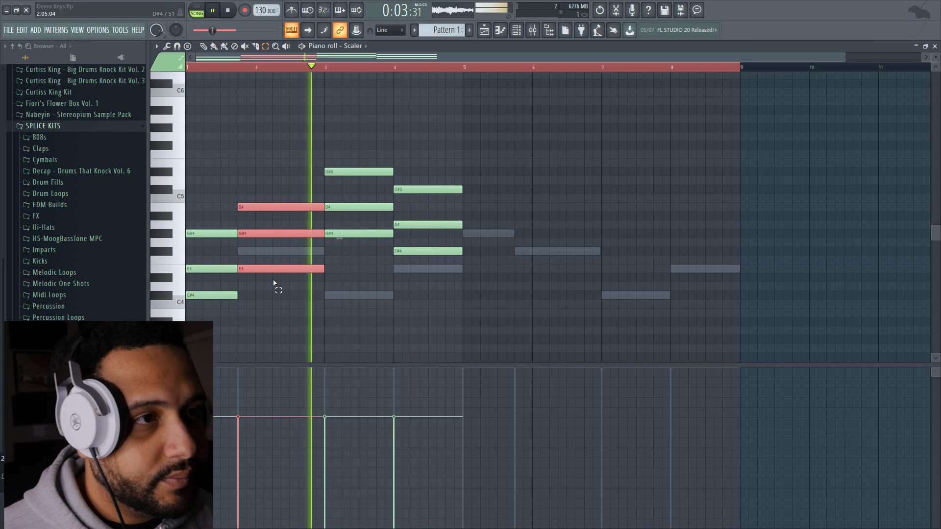
pyautogui.scroll(-3, 344, 128)
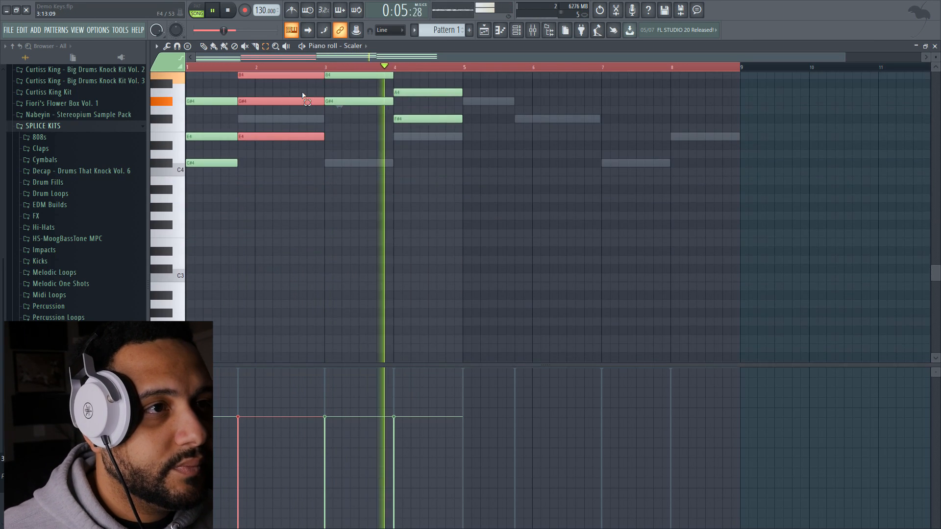
pyautogui.scroll(5, 241, 143)
pyautogui.scroll(-1, 301, 137)
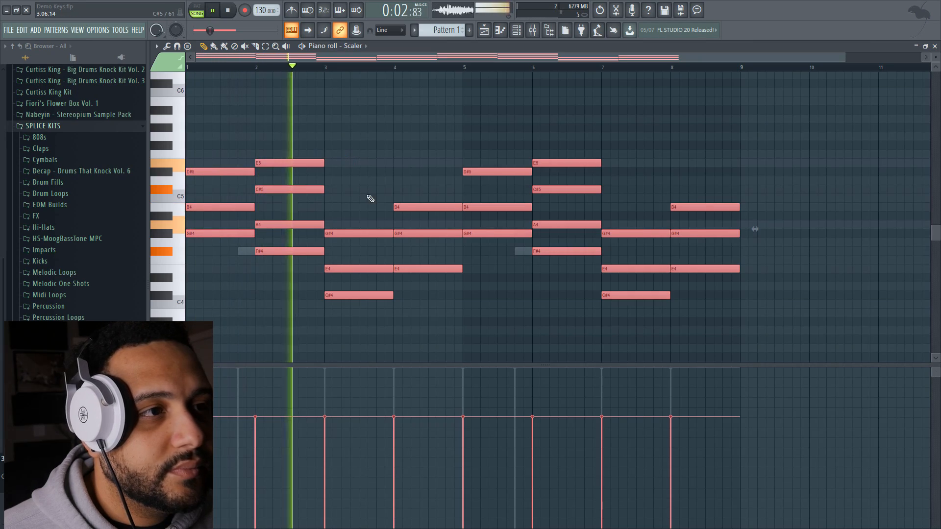
pyautogui.scroll(-3, 420, 198)
pyautogui.scroll(4, 420, 198)
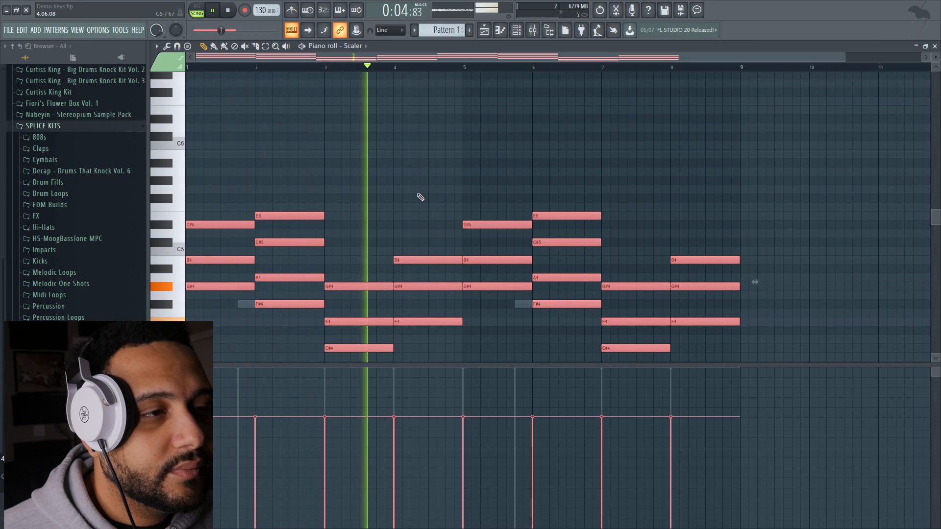